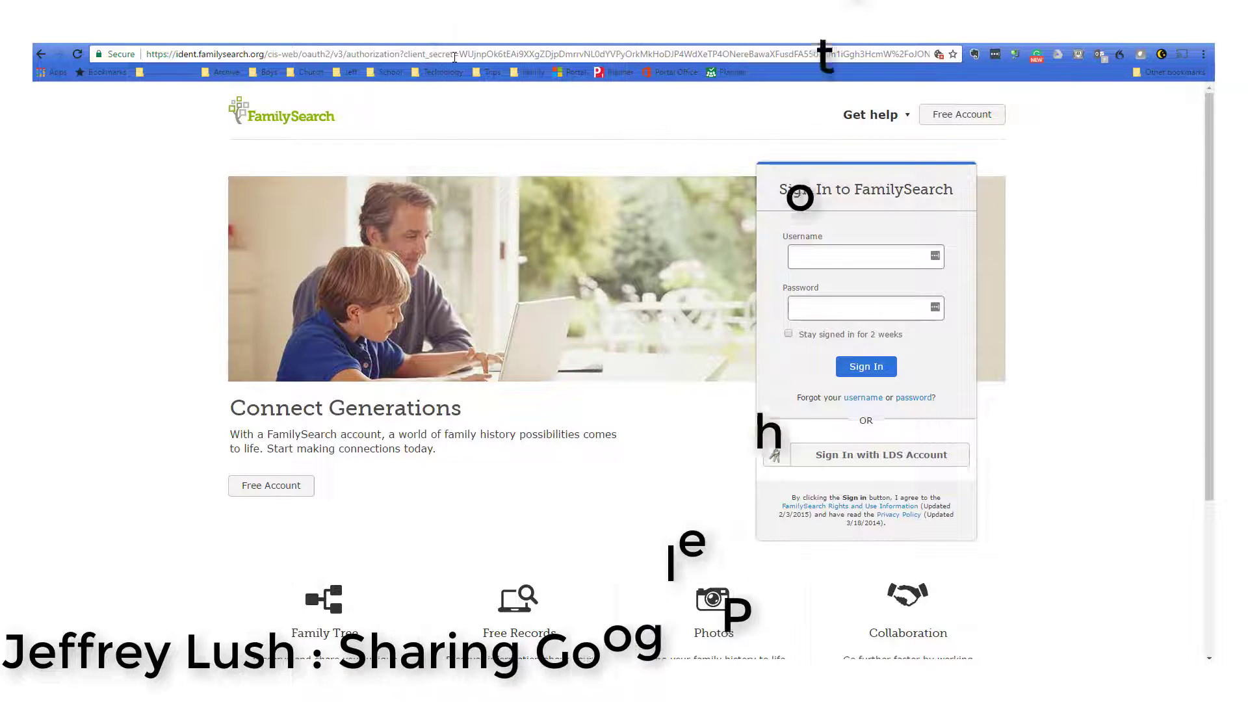
Replace the FamilySearch address with photos.google.com, fixing a typo, and load the site.
{"action": "left_click", "coordinate": [912, 49]}
{"action": "type", "text": "photis"}
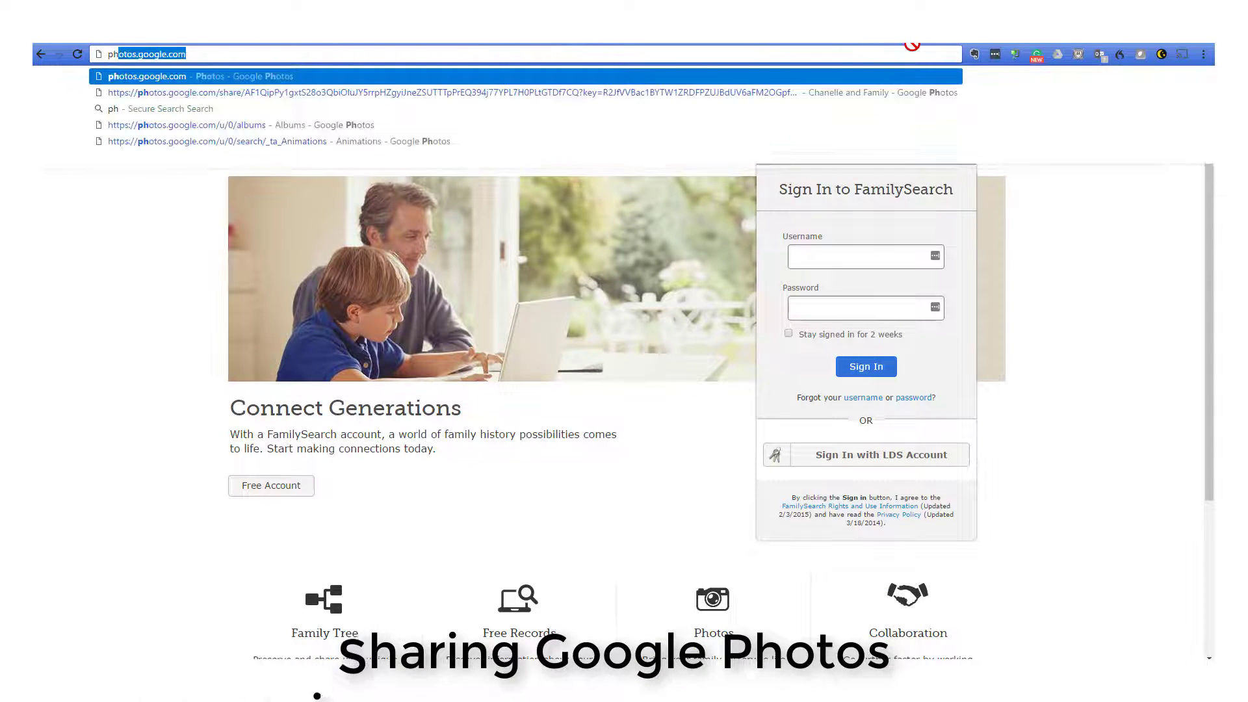
{"action": "key", "text": "BackSpace"}
{"action": "key", "text": "BackSpace"}
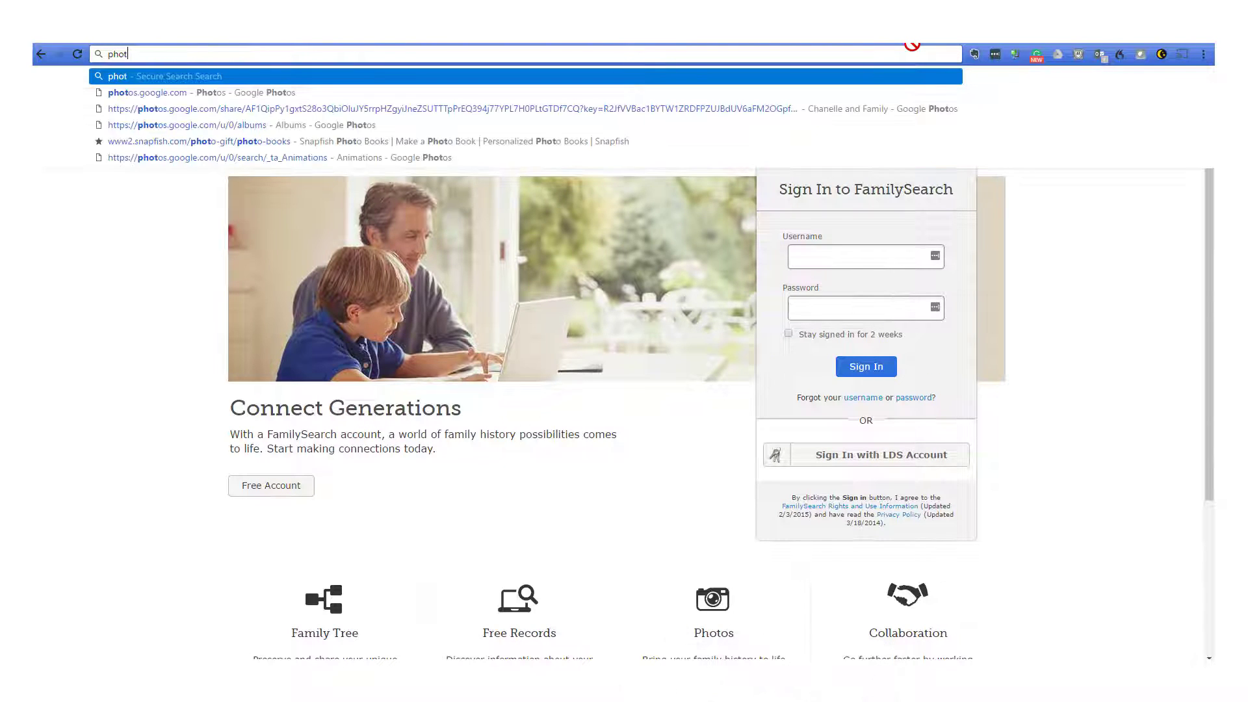
{"action": "type", "text": "os"}
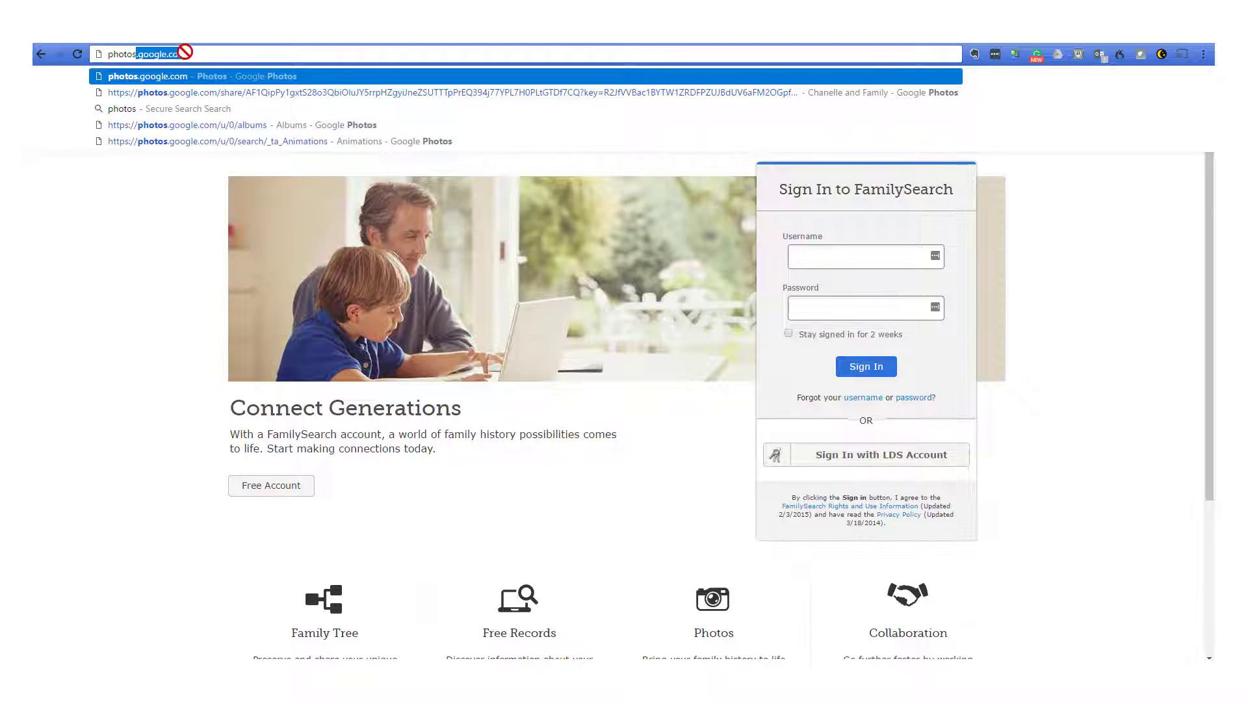
{"action": "left_click_drag", "start_coordinate": [186, 52], "coordinate": [194, 52]}
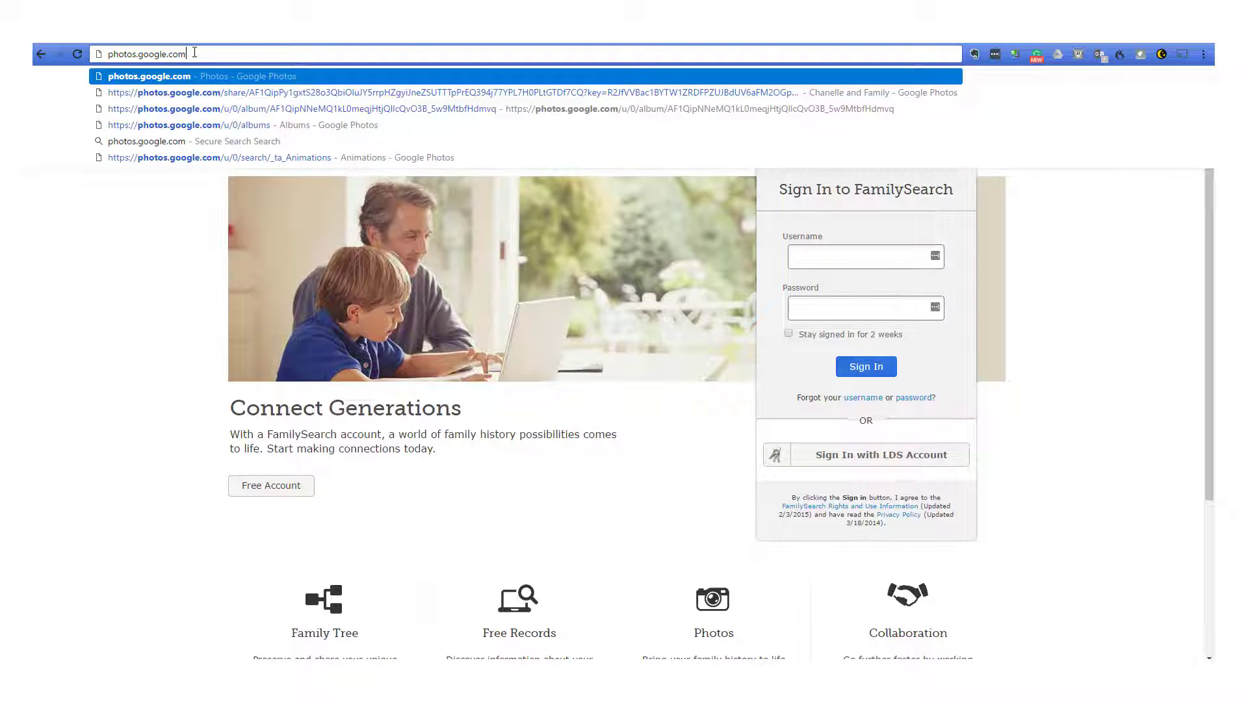
{"action": "key", "text": "Return"}
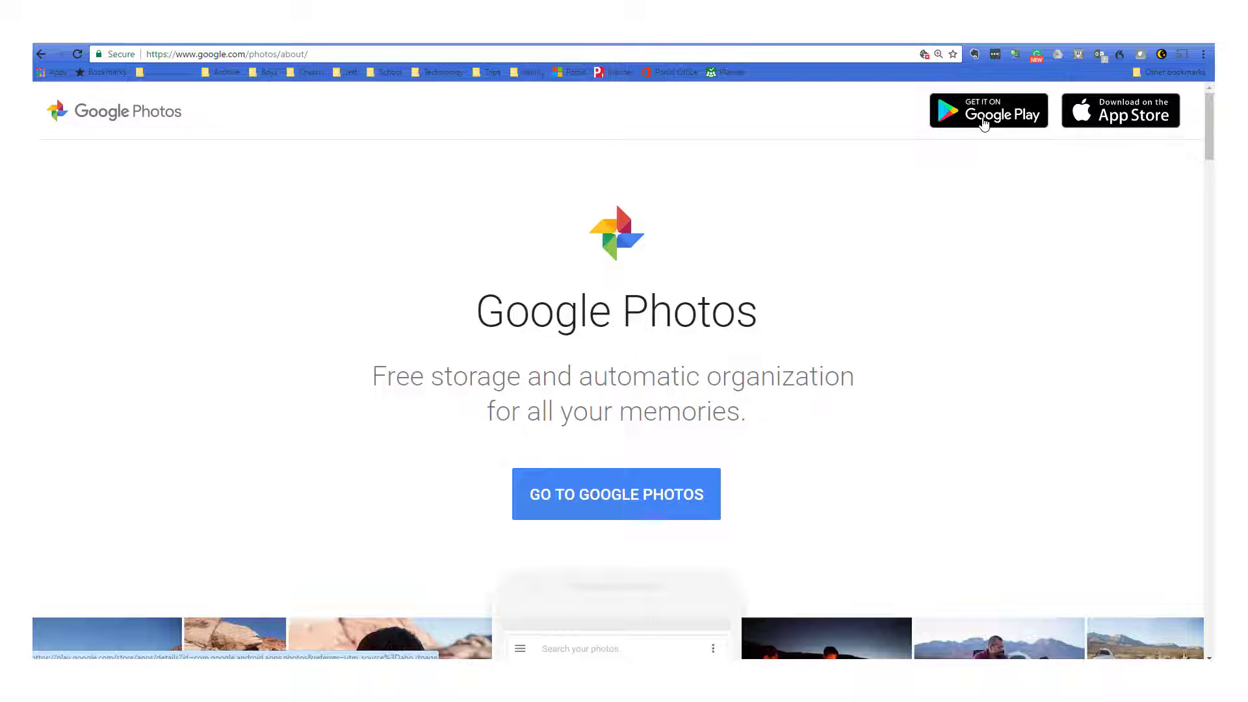
Enter the photo library from the Google Photos about page.
{"action": "left_click_drag", "start_coordinate": [963, 117], "coordinate": [616, 503]}
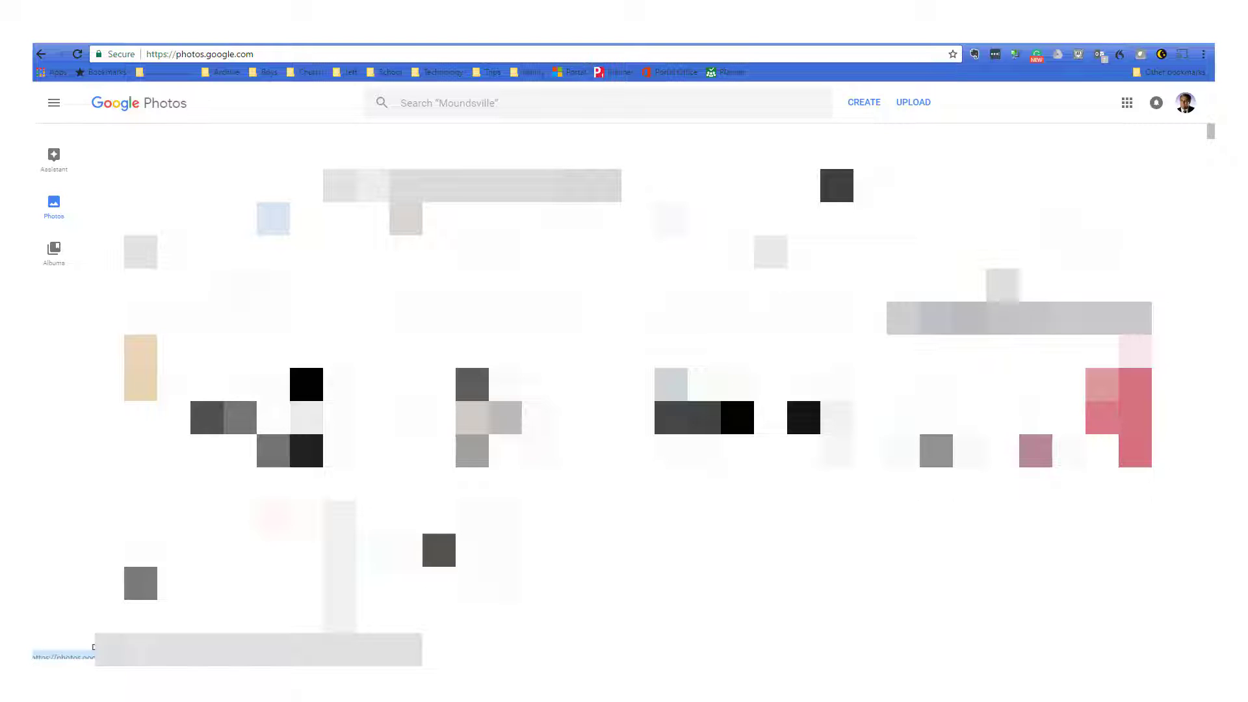
Scroll through the photo grid, then switch to the Albums section.
{"action": "scroll", "coordinate": [624, 416], "scroll_direction": "down", "scroll_amount": 5}
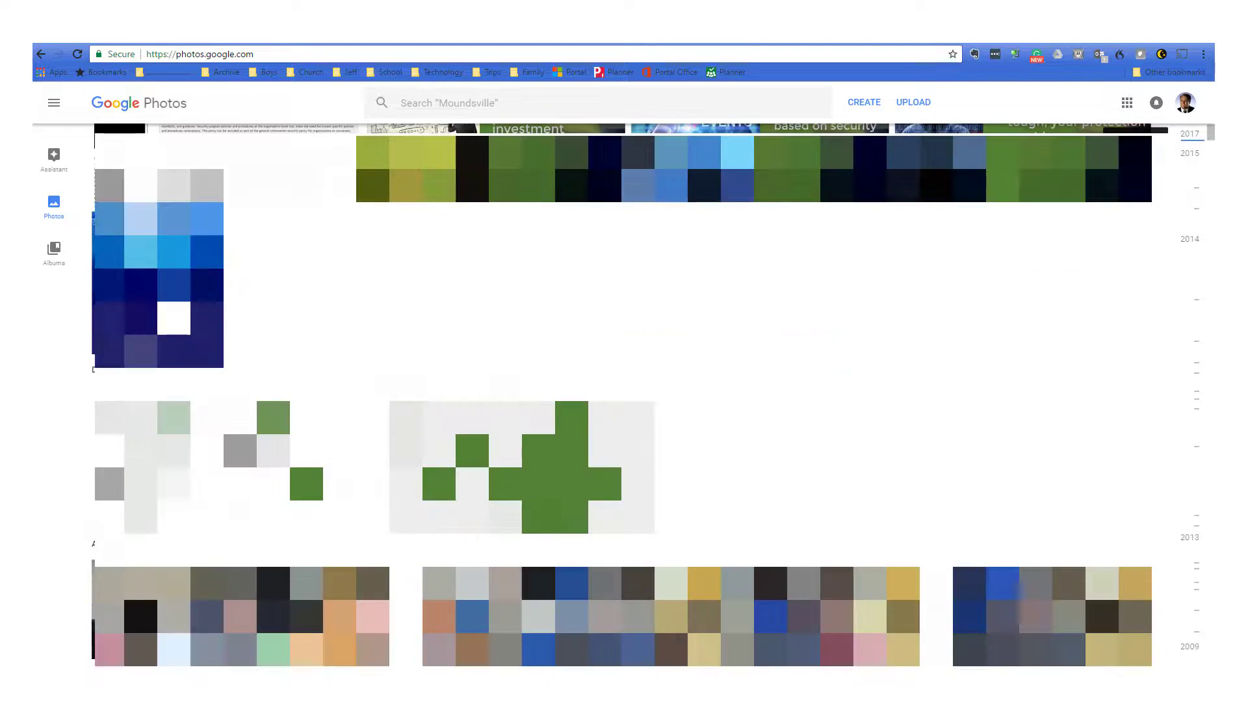
{"action": "scroll", "coordinate": [624, 416], "scroll_direction": "up", "scroll_amount": 5}
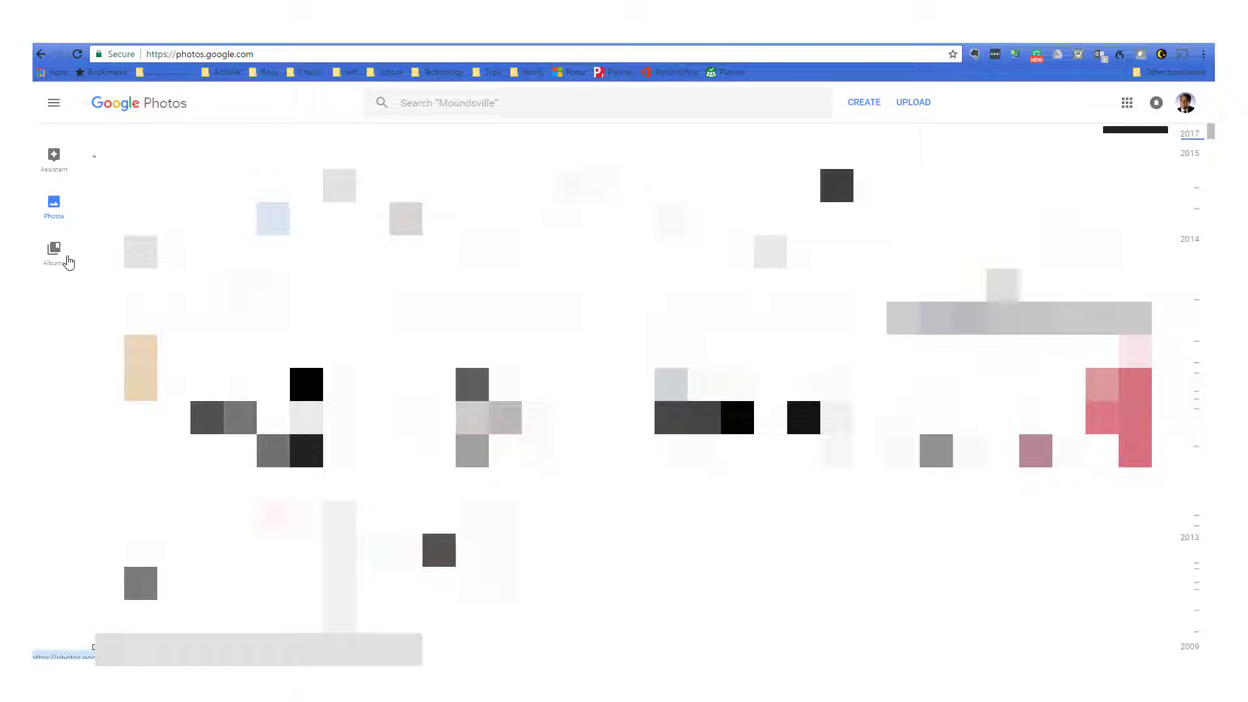
{"action": "left_click", "coordinate": [56, 256]}
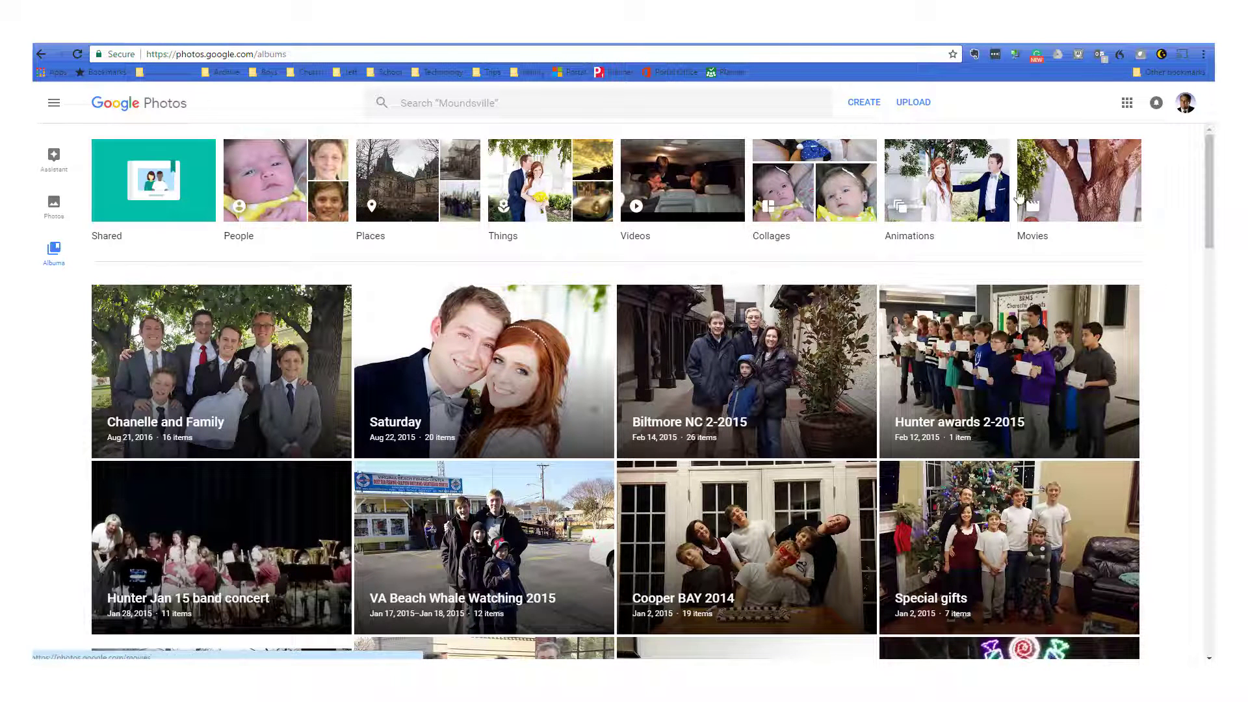
Look at the Places collection, then go back and open the People face grid.
{"action": "left_click", "coordinate": [419, 187]}
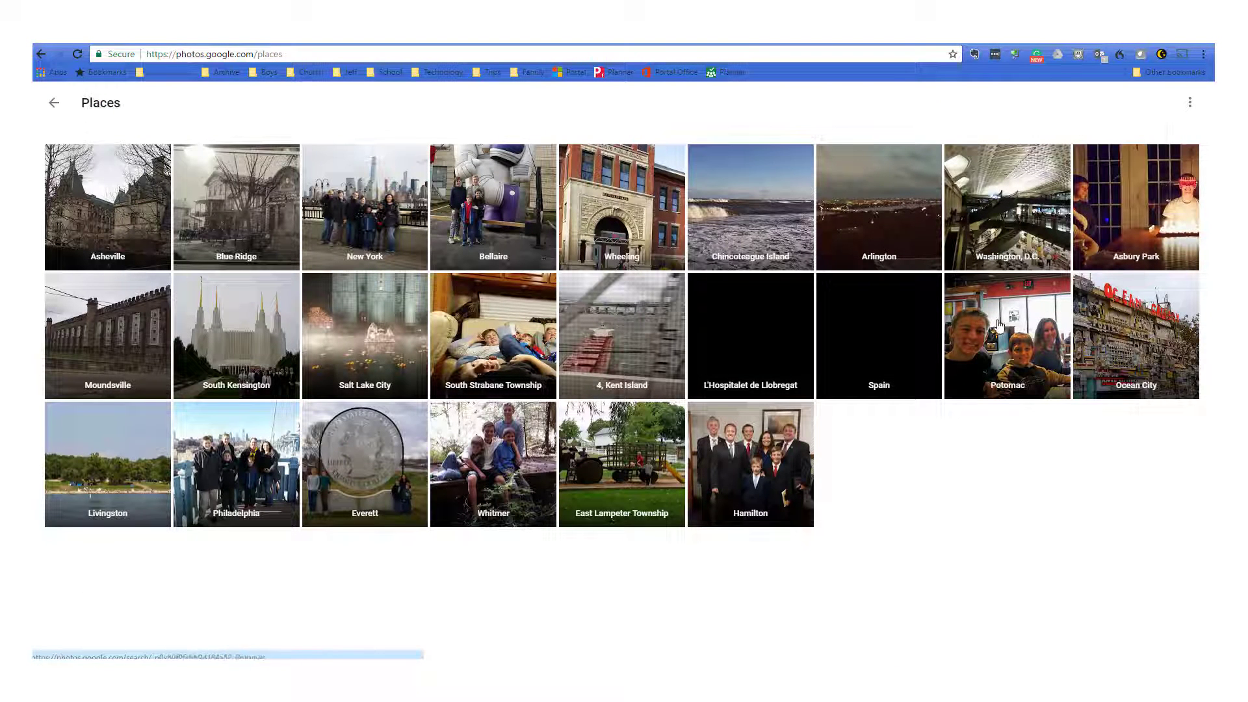
{"action": "left_click", "coordinate": [54, 103]}
{"action": "left_click", "coordinate": [281, 177]}
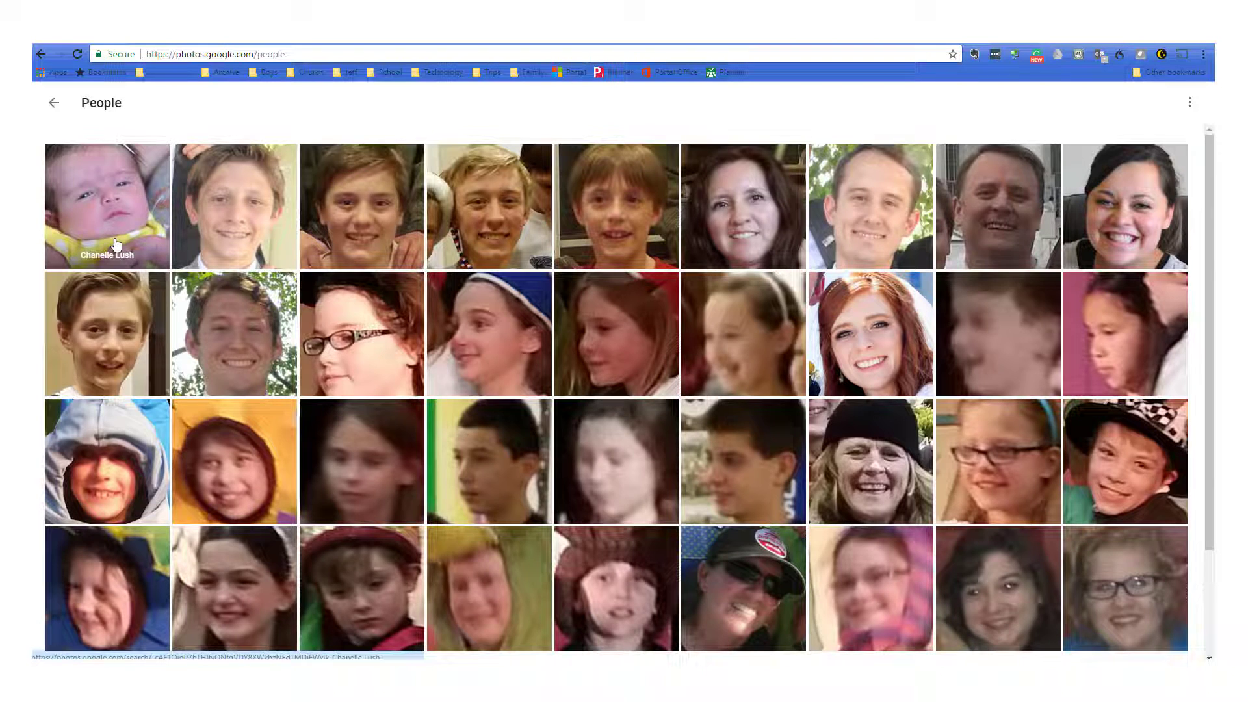
Label the dark-haired woman's face group with her full name and review her photos.
{"action": "left_click", "coordinate": [722, 224]}
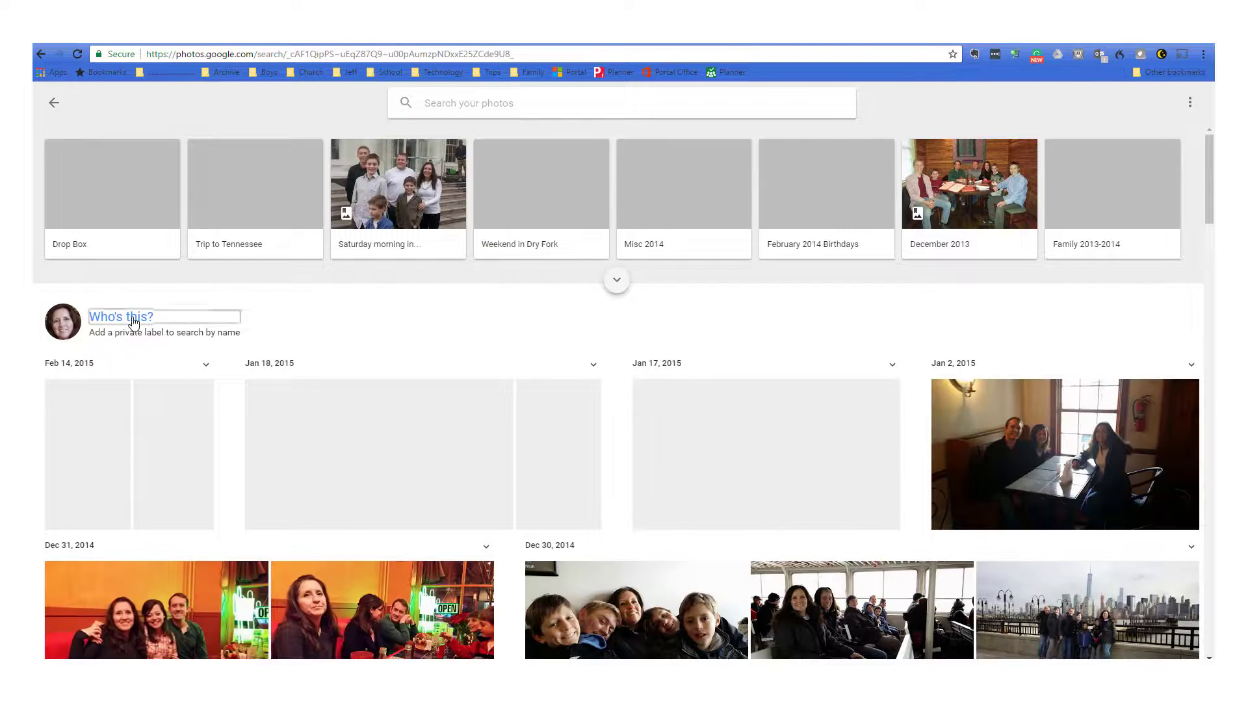
{"action": "left_click", "coordinate": [133, 318]}
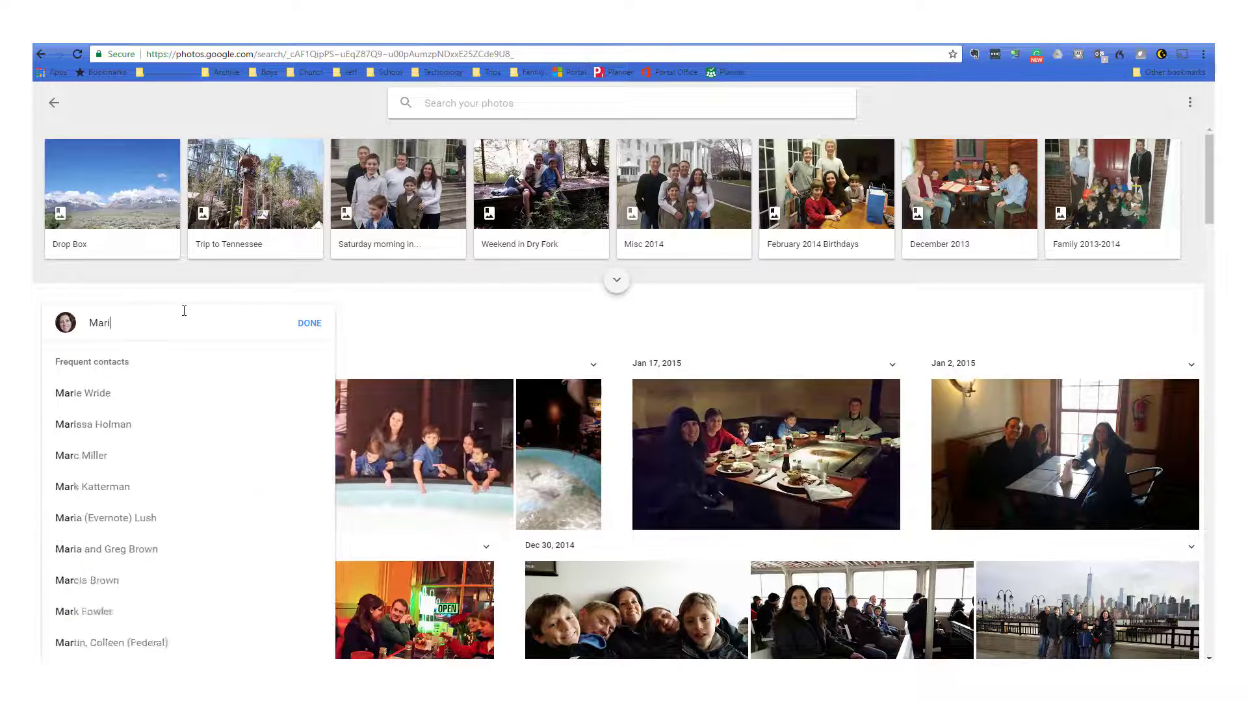
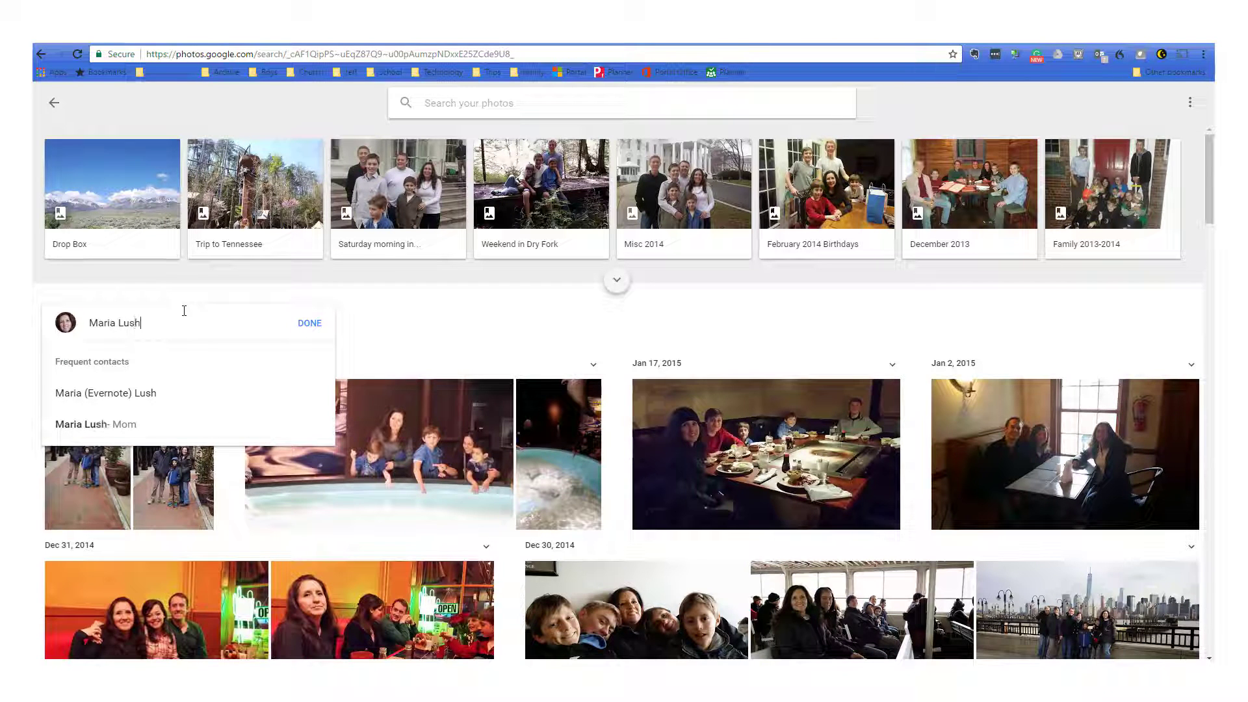
{"action": "left_click", "coordinate": [310, 324]}
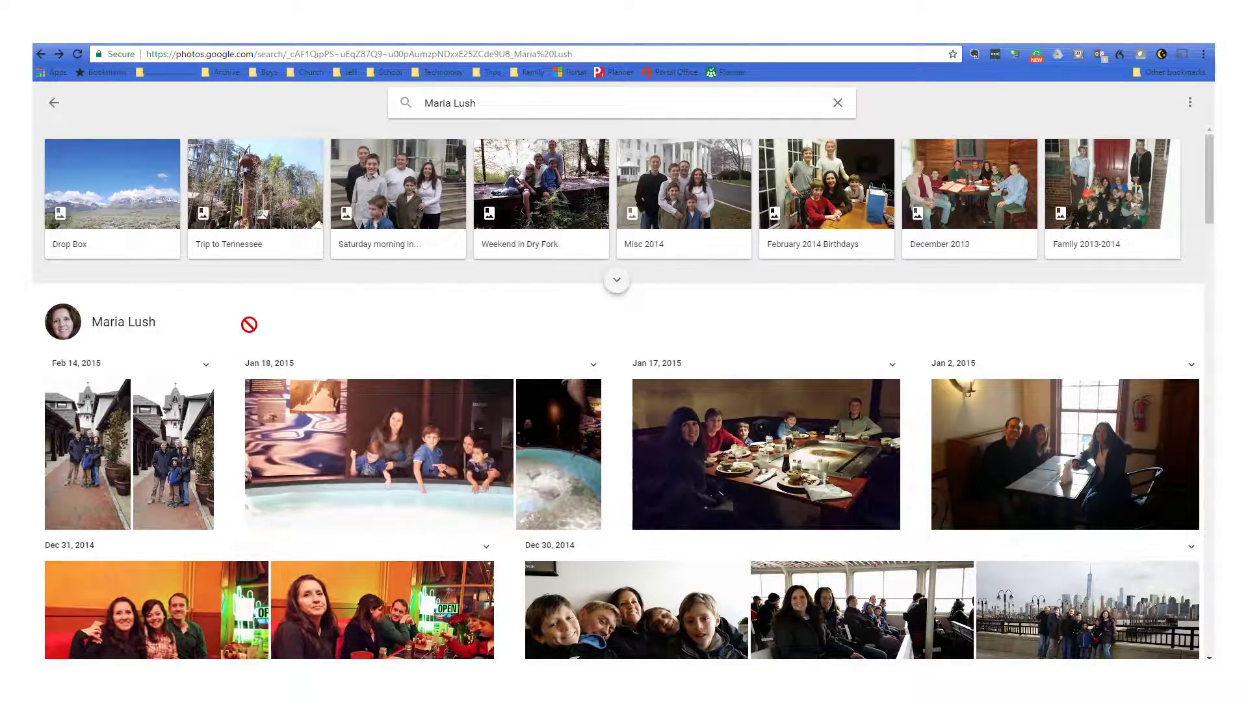
{"action": "scroll", "coordinate": [251, 325], "scroll_direction": "down", "scroll_amount": 3}
{"action": "scroll", "coordinate": [251, 325], "scroll_direction": "down", "scroll_amount": 20}
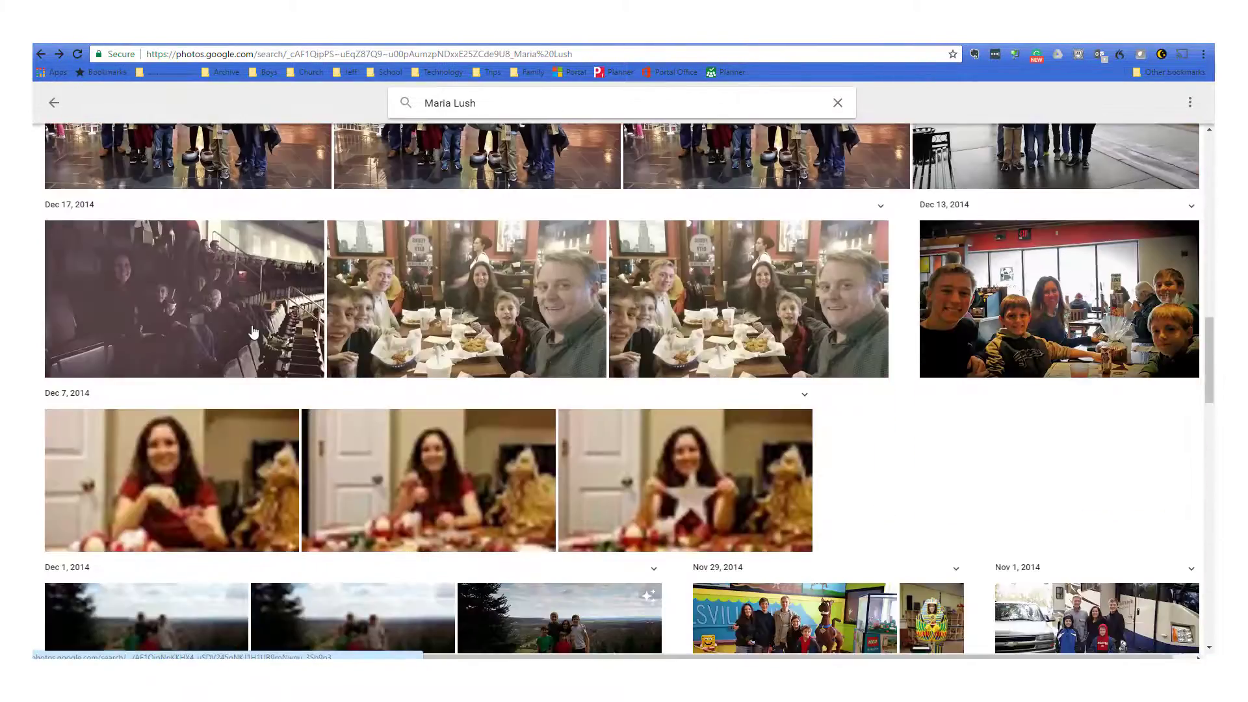
{"action": "scroll", "coordinate": [252, 332], "scroll_direction": "up", "scroll_amount": 15}
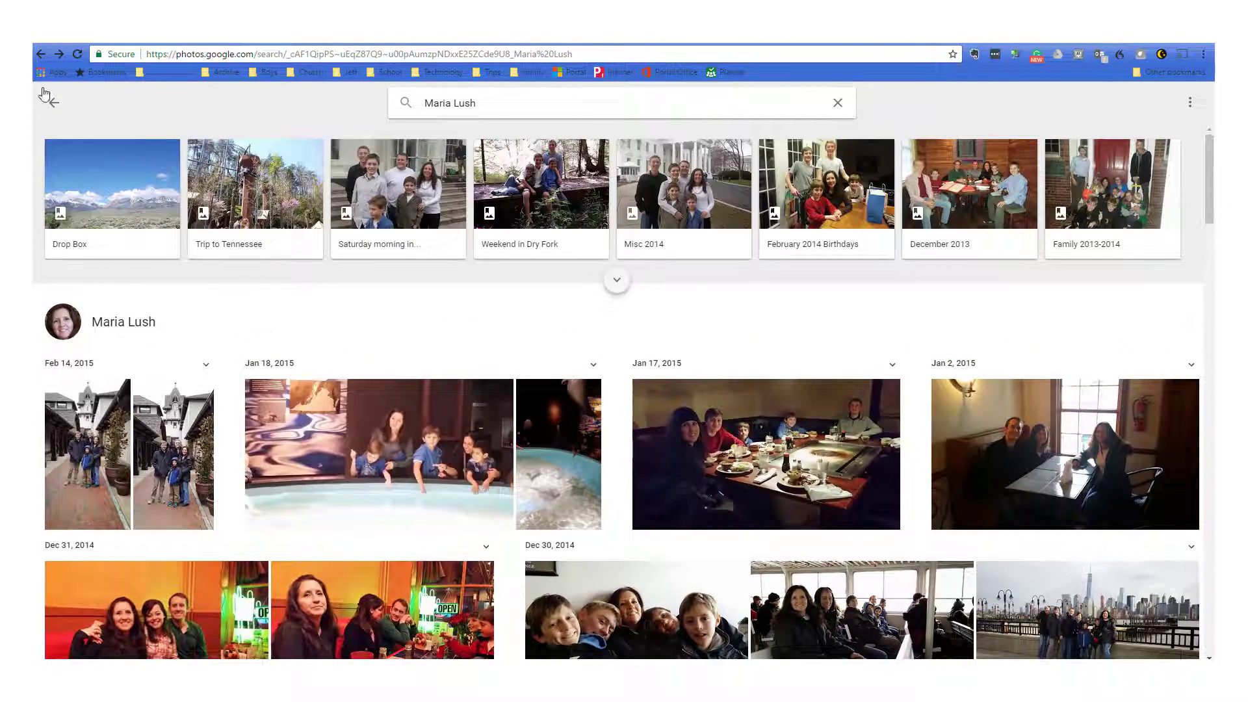
{"action": "left_click", "coordinate": [54, 102]}
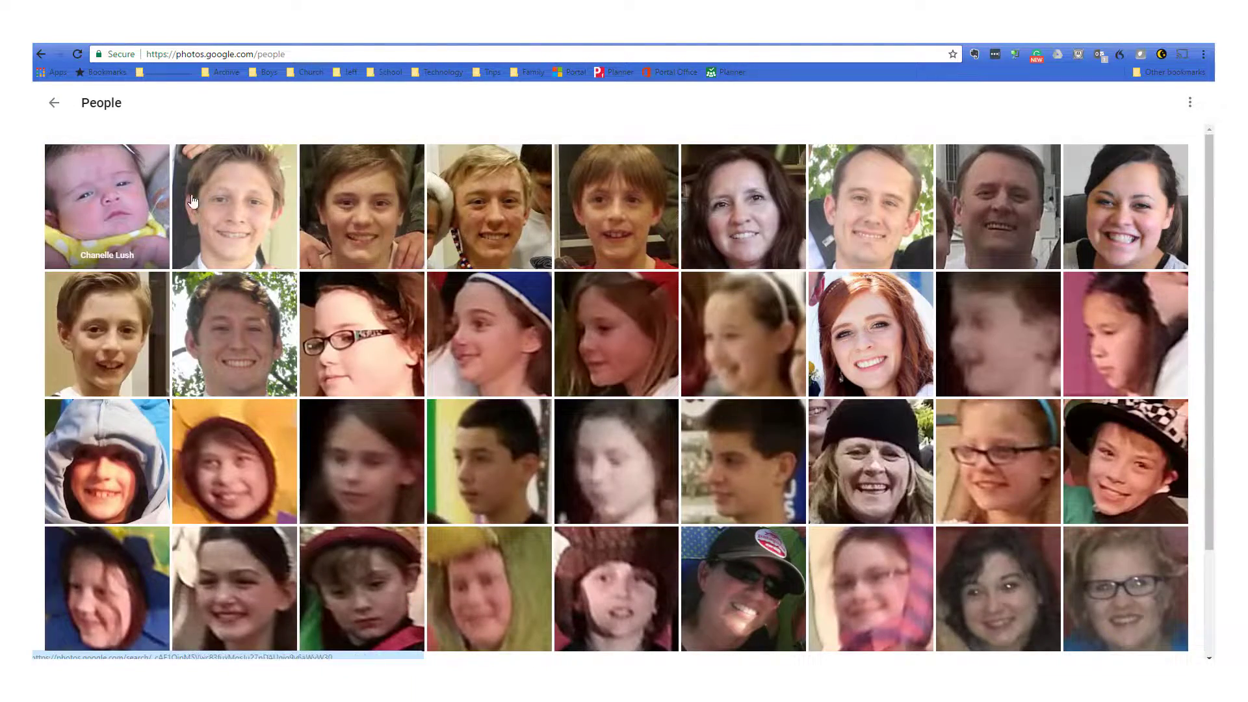
Go back to the Albums overview and open the Shared tile.
{"action": "left_click", "coordinate": [54, 102]}
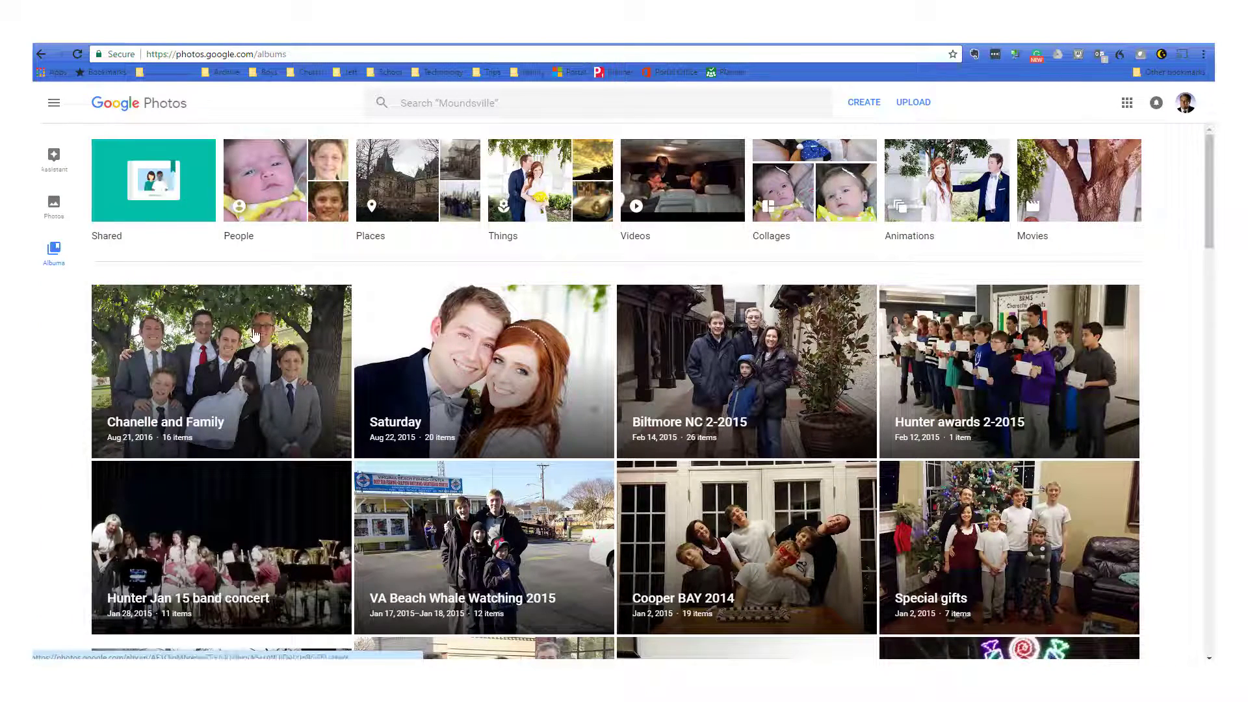
{"action": "scroll", "coordinate": [894, 397], "scroll_direction": "down", "scroll_amount": 12}
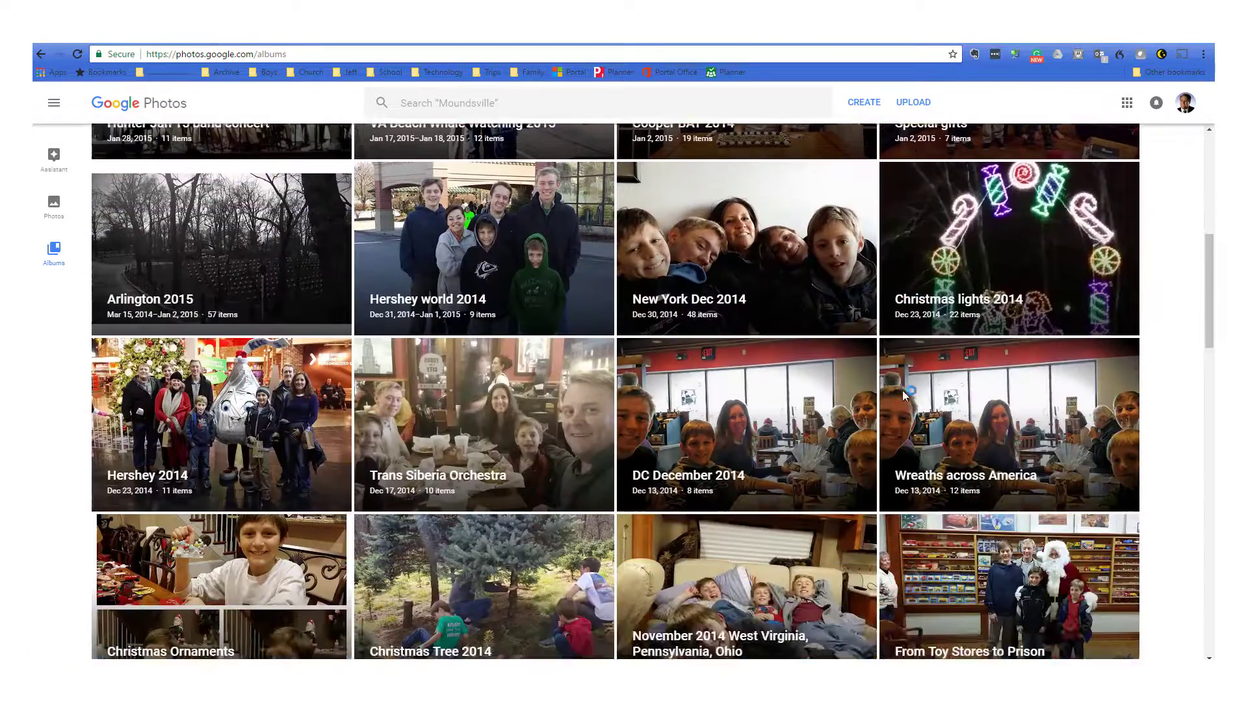
{"action": "scroll", "coordinate": [903, 397], "scroll_direction": "up", "scroll_amount": 15}
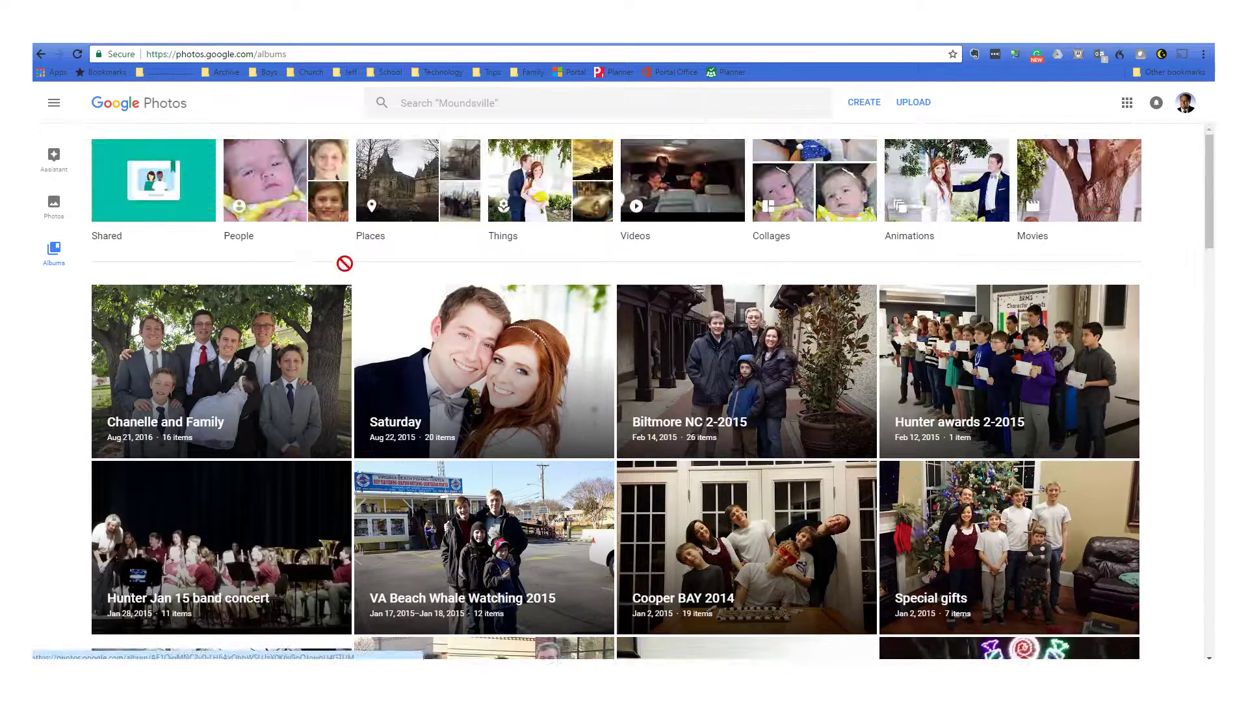
{"action": "left_click", "coordinate": [156, 187]}
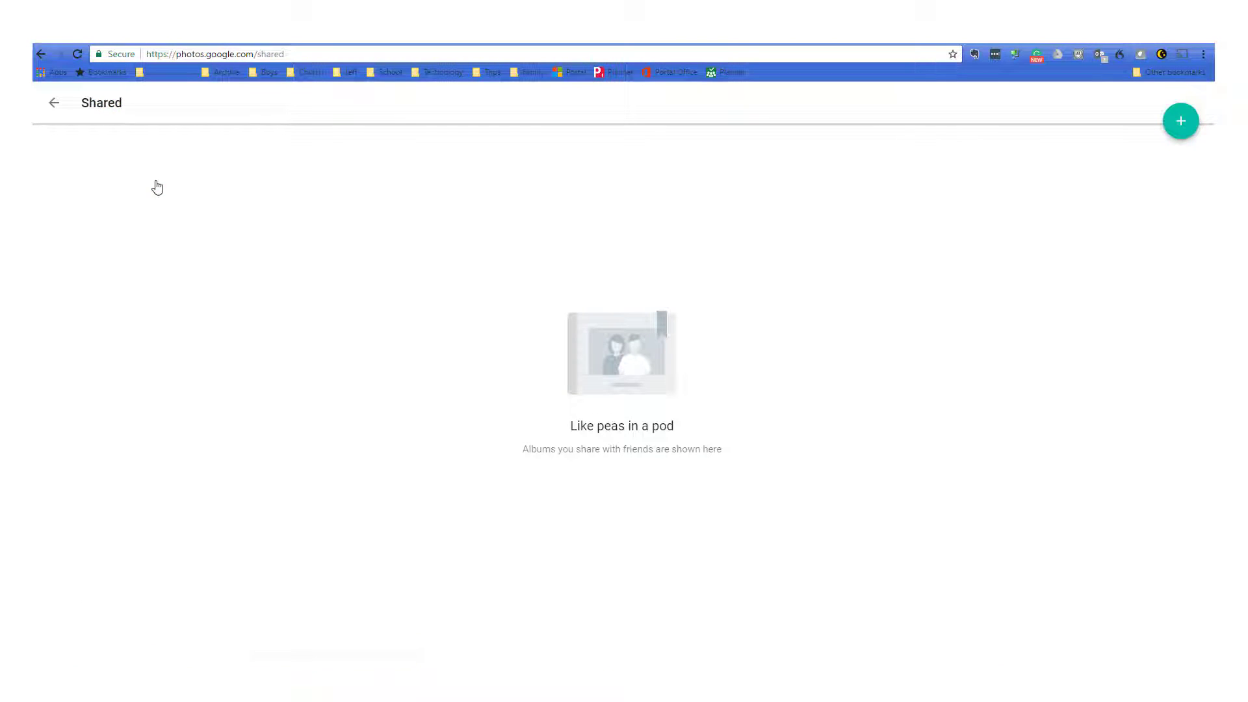
Start a new album twice and cancel it both times.
{"action": "left_click", "coordinate": [1181, 123]}
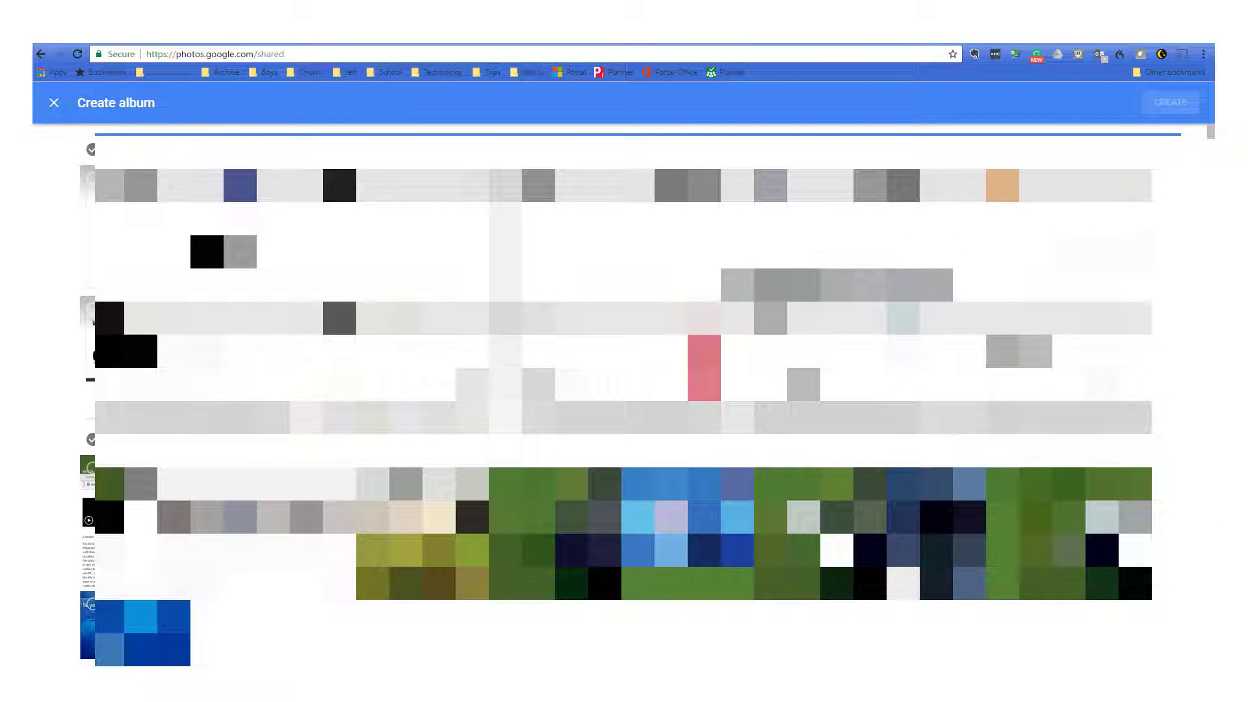
{"action": "left_click", "coordinate": [54, 103]}
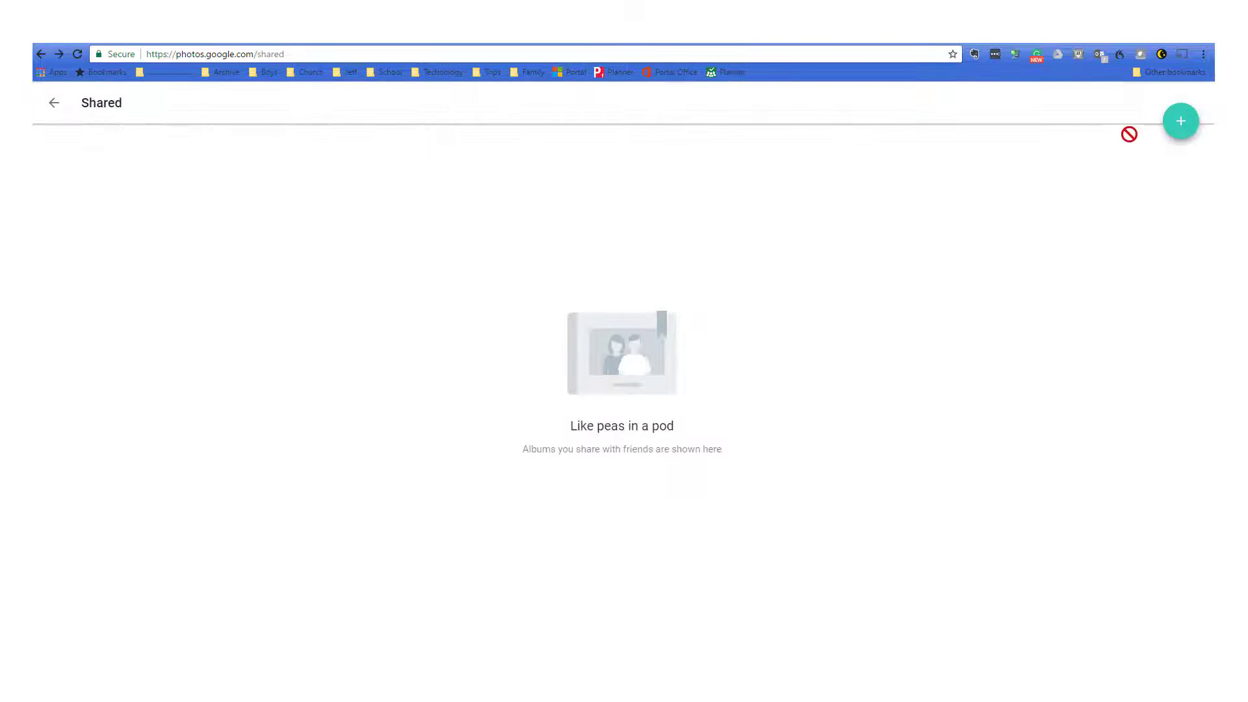
{"action": "left_click", "coordinate": [1184, 130]}
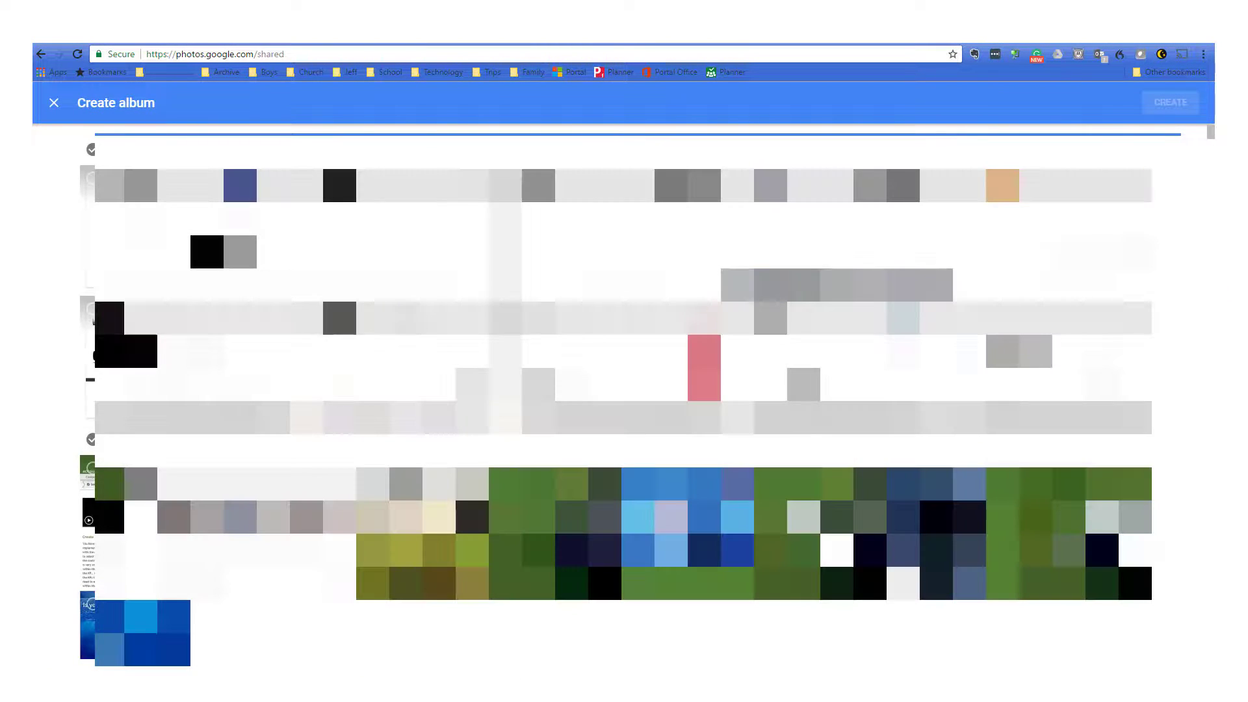
{"action": "left_click", "coordinate": [54, 102]}
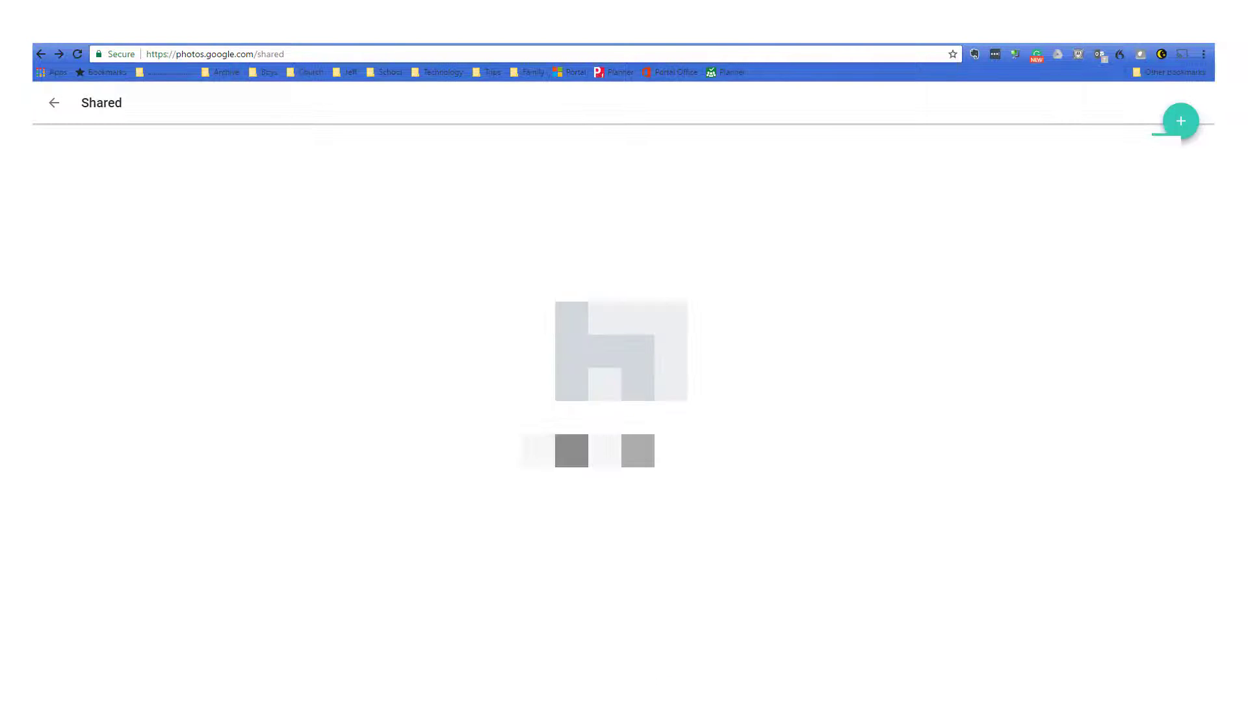
Return to the Albums overview by way of the Shared page.
{"action": "left_click", "coordinate": [54, 103]}
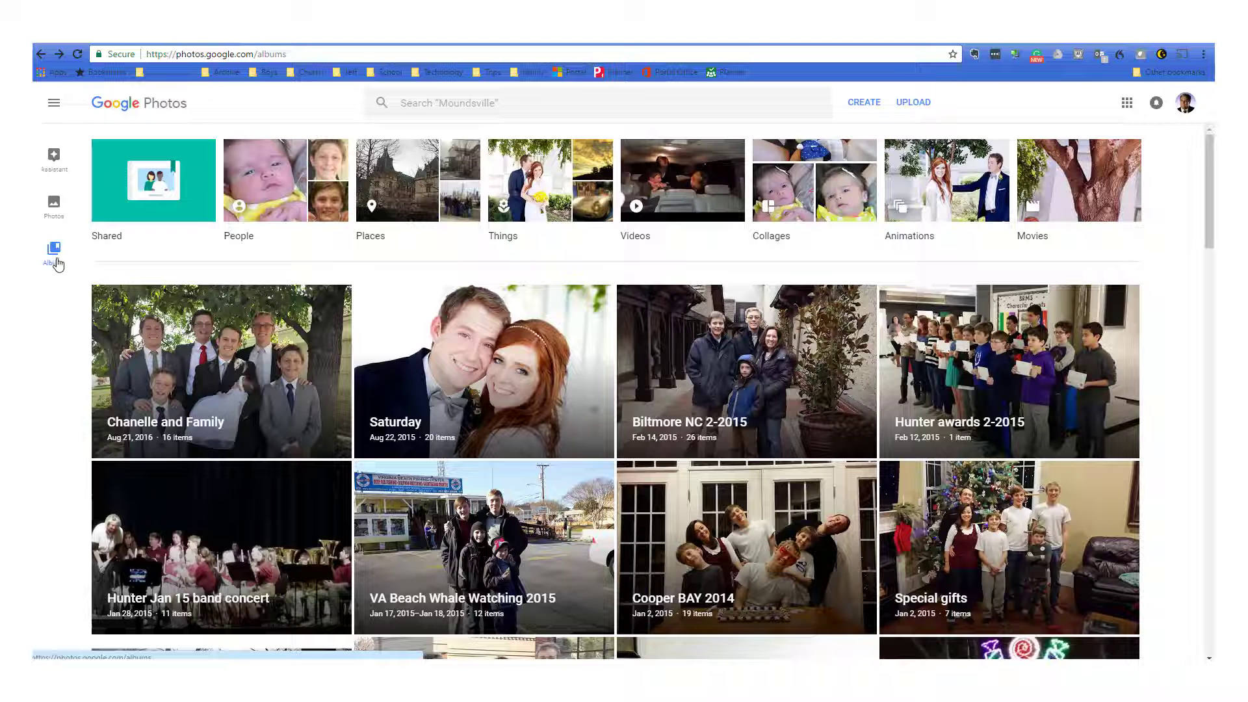
{"action": "left_click", "coordinate": [154, 192]}
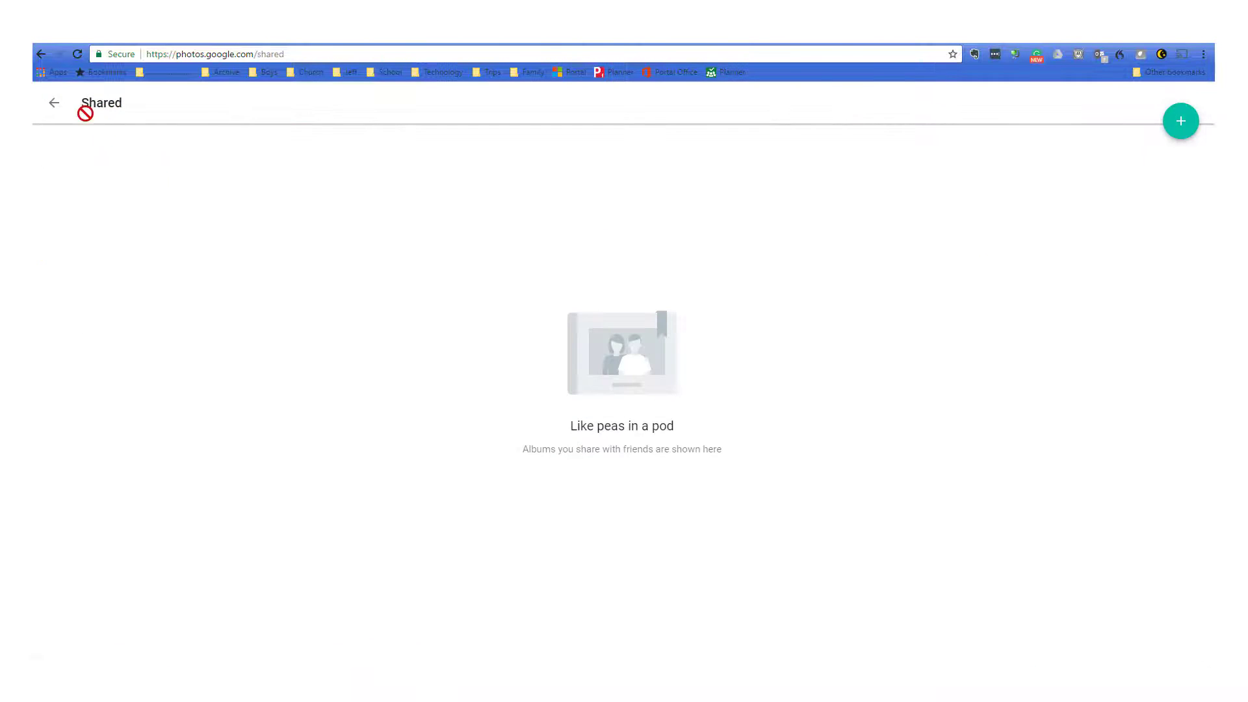
{"action": "left_click", "coordinate": [55, 104]}
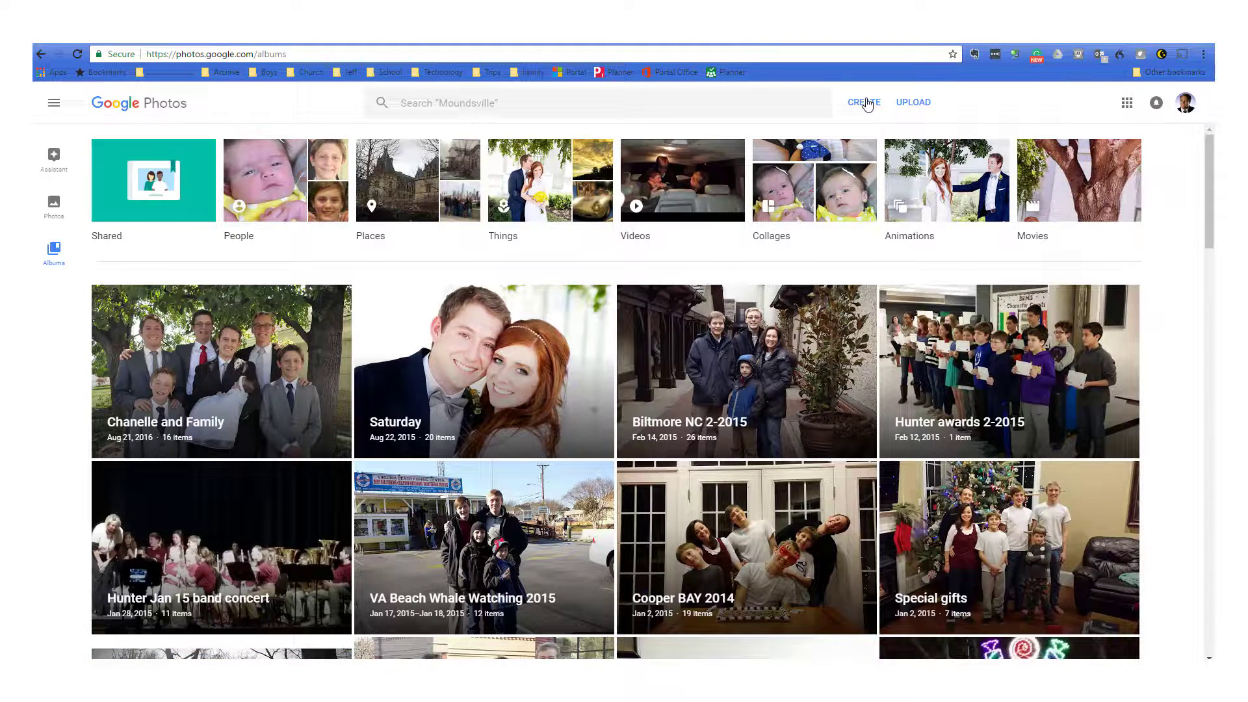
Choose Shared album from the Create new menu.
{"action": "left_click", "coordinate": [869, 106]}
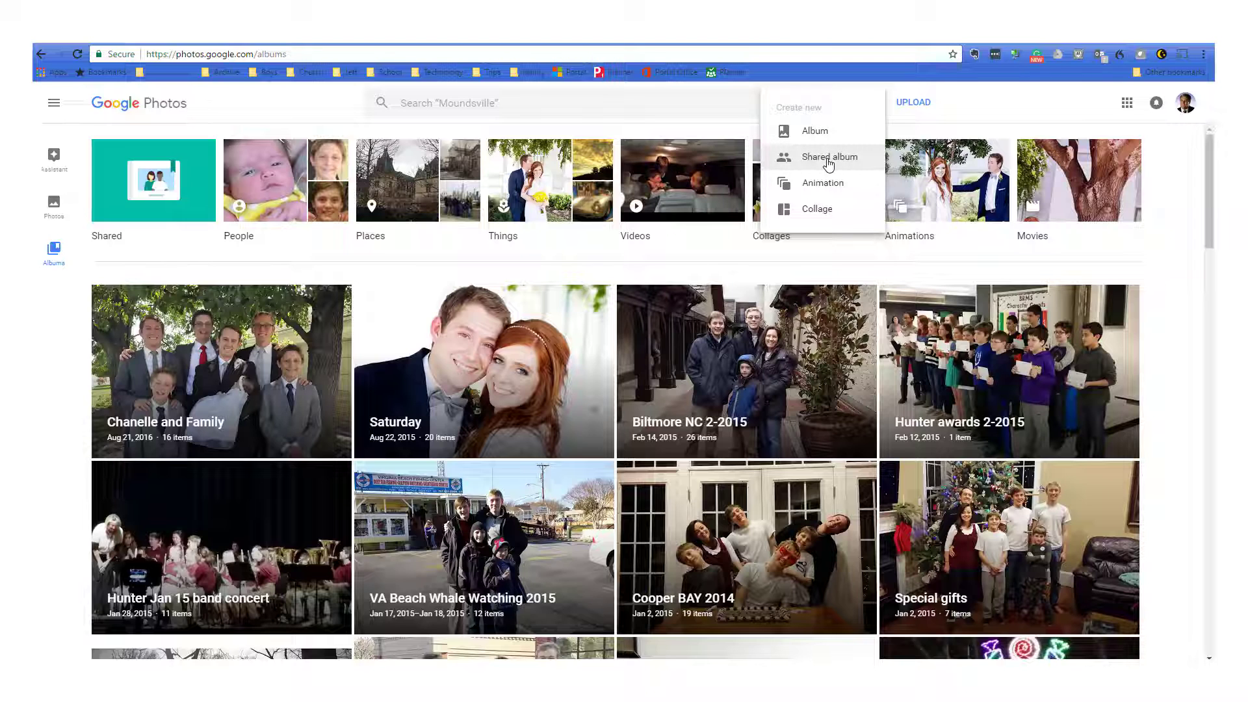
{"action": "left_click", "coordinate": [831, 163]}
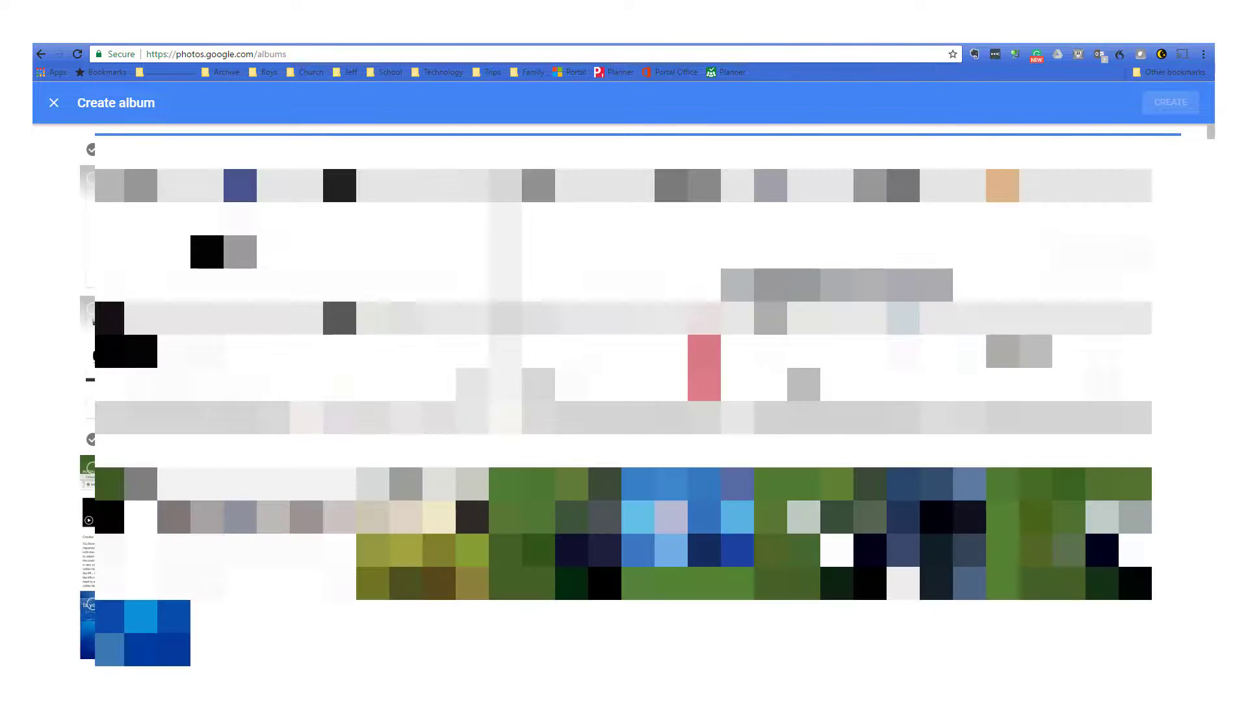
Scroll the picker and select all eight Aug 20, 2016 photos.
{"action": "scroll", "coordinate": [685, 299], "scroll_direction": "down", "scroll_amount": 15}
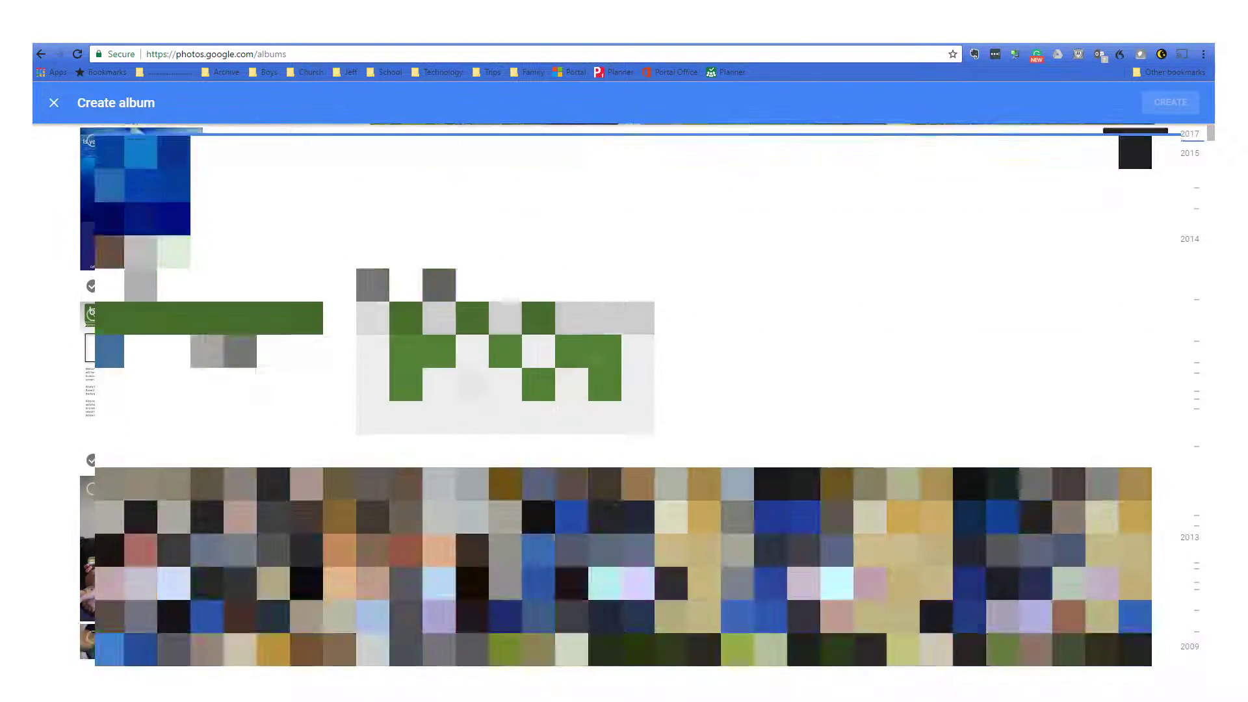
{"action": "scroll", "coordinate": [685, 299], "scroll_direction": "up", "scroll_amount": 2}
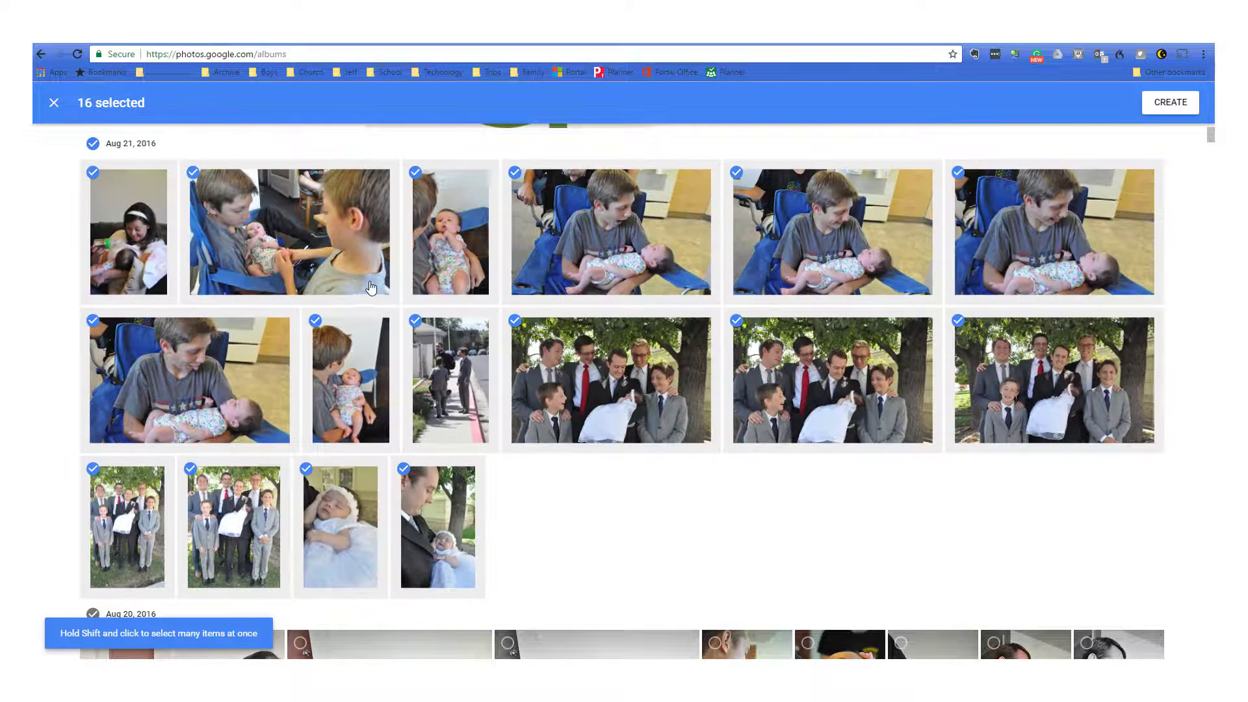
{"action": "scroll", "coordinate": [676, 481], "scroll_direction": "down", "scroll_amount": 4}
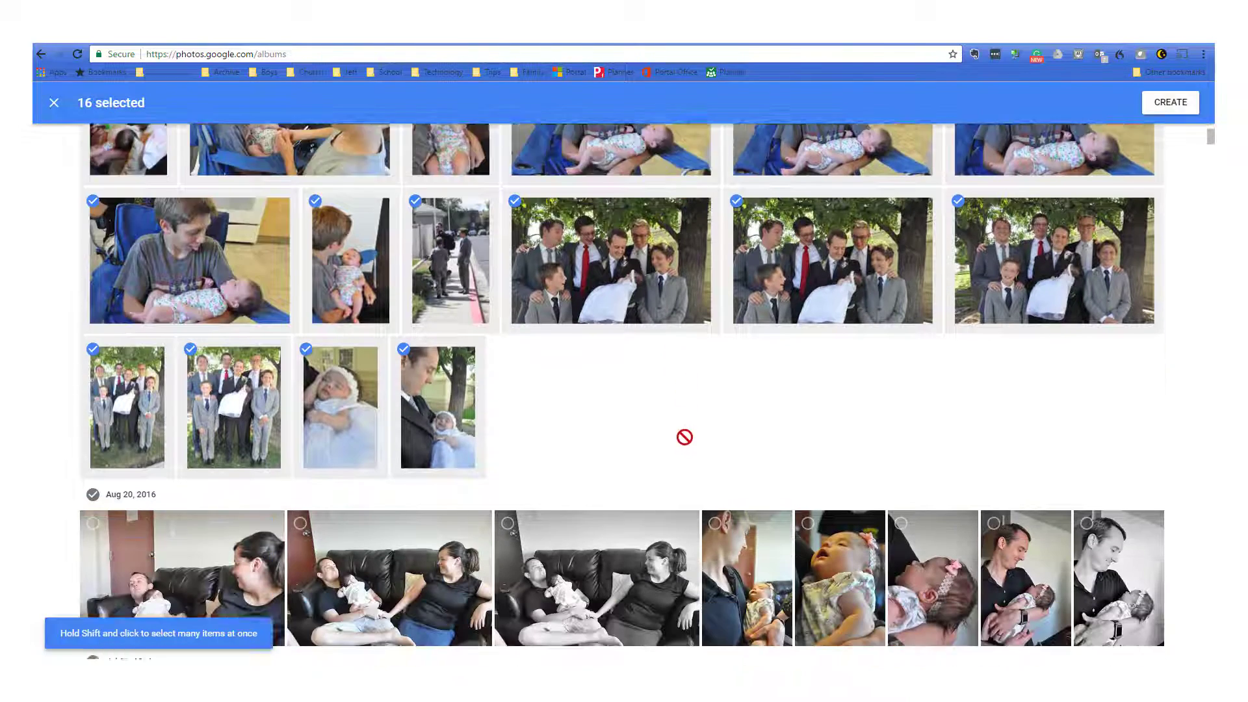
{"action": "scroll", "coordinate": [689, 377], "scroll_direction": "down", "scroll_amount": 3}
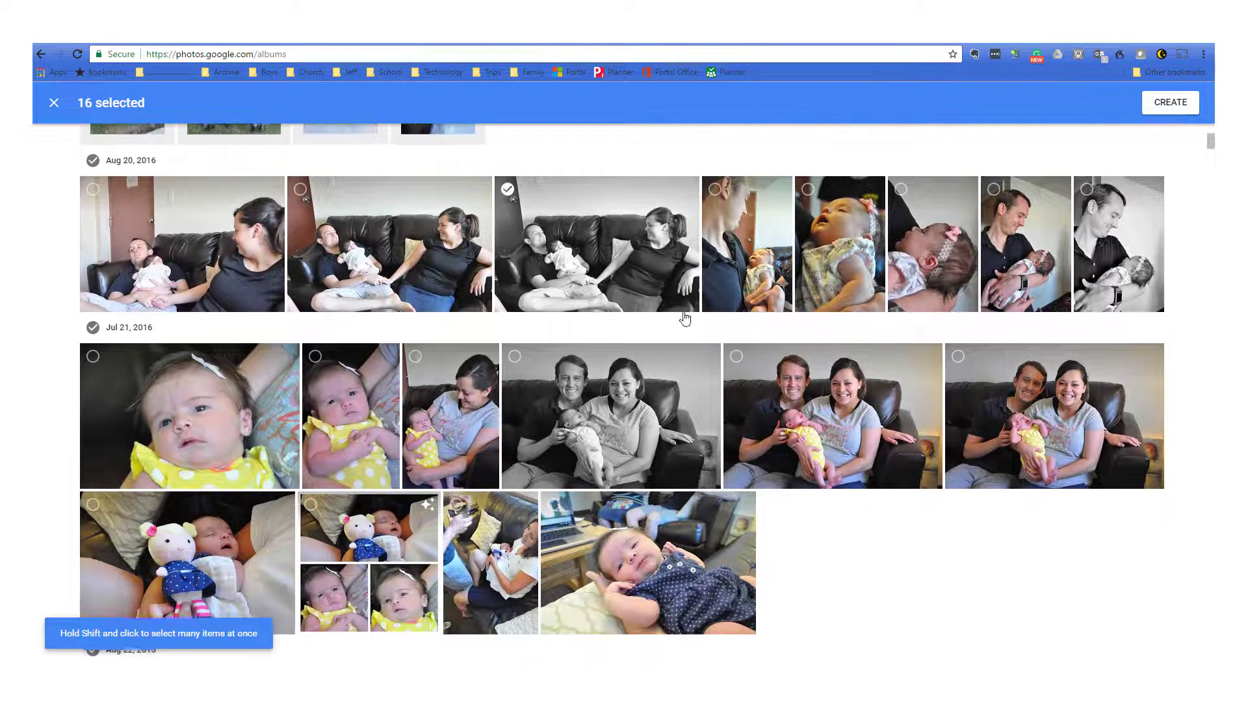
{"action": "left_click", "coordinate": [93, 160]}
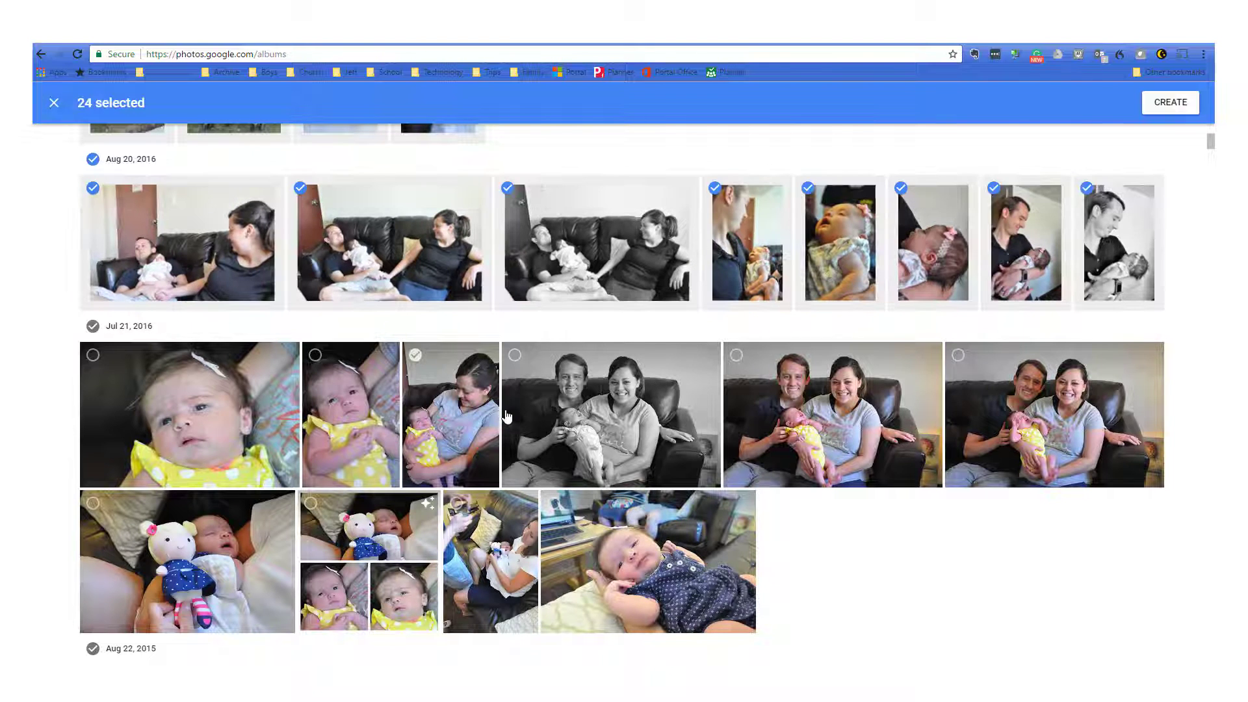
Add all the Jul 21, 2016 photos, bringing the selection to 34.
{"action": "scroll", "coordinate": [390, 292], "scroll_direction": "down", "scroll_amount": 1}
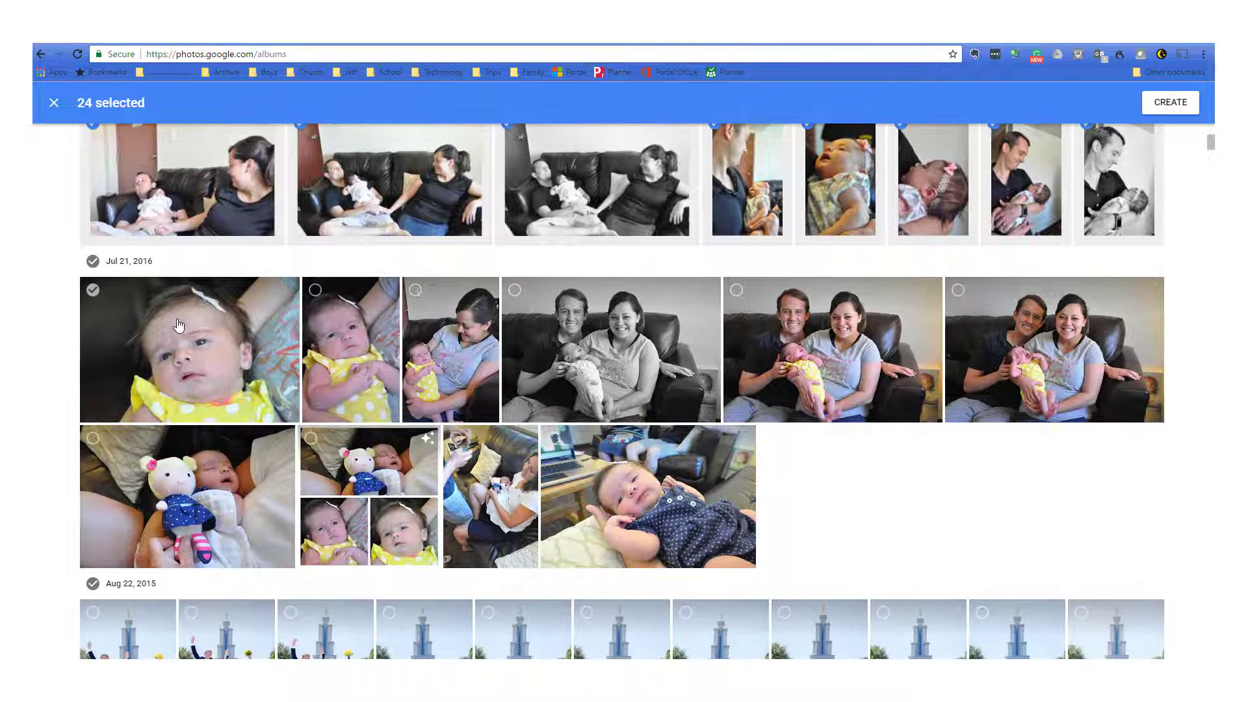
{"action": "left_click", "coordinate": [93, 262]}
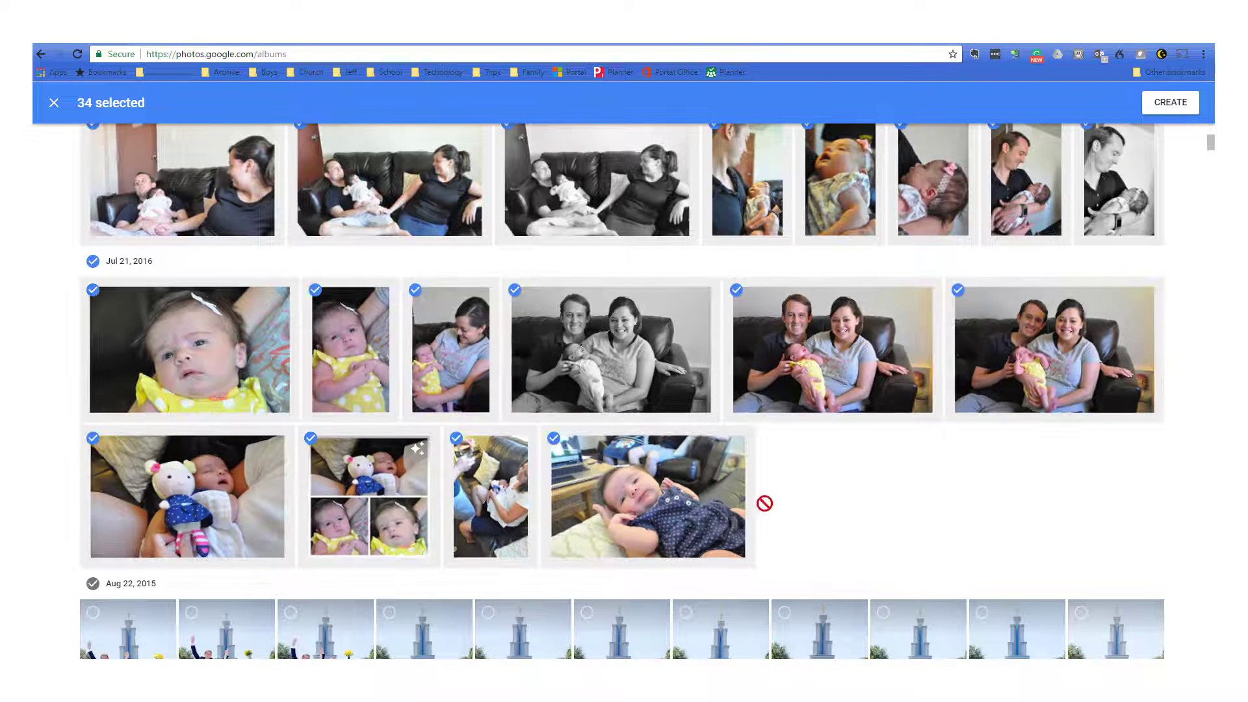
{"action": "left_click", "coordinate": [94, 263]}
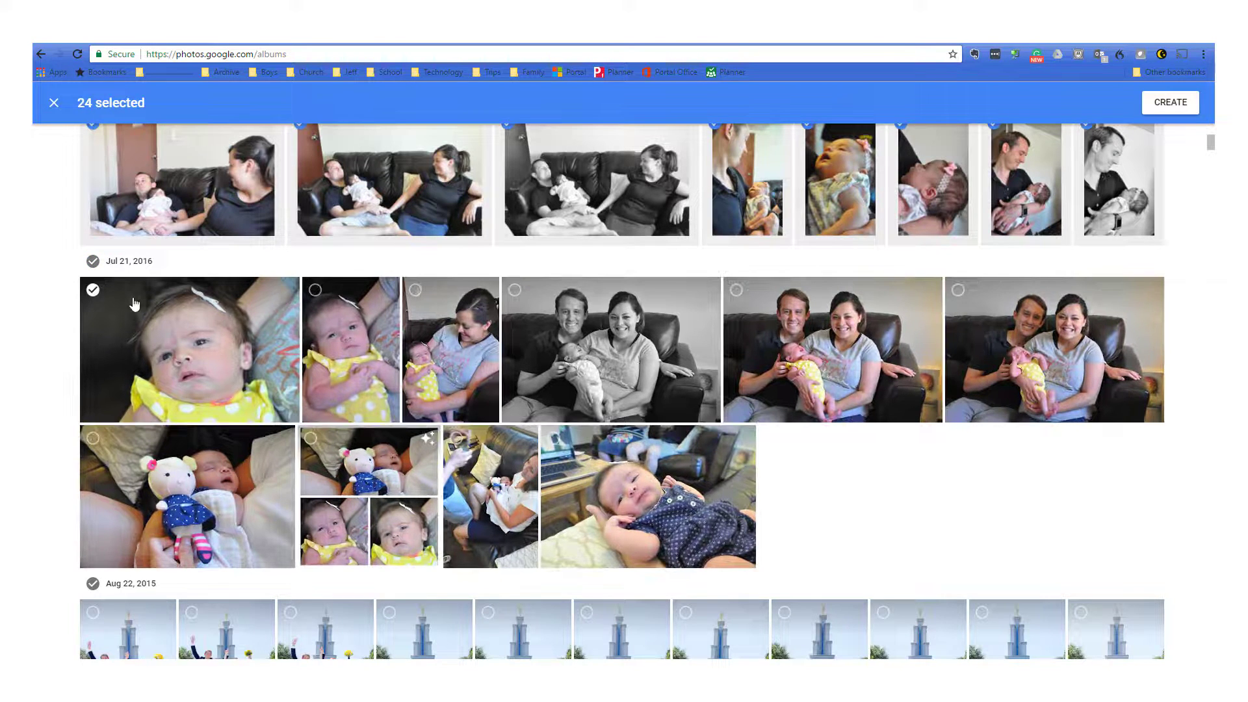
{"action": "left_click", "coordinate": [93, 291]}
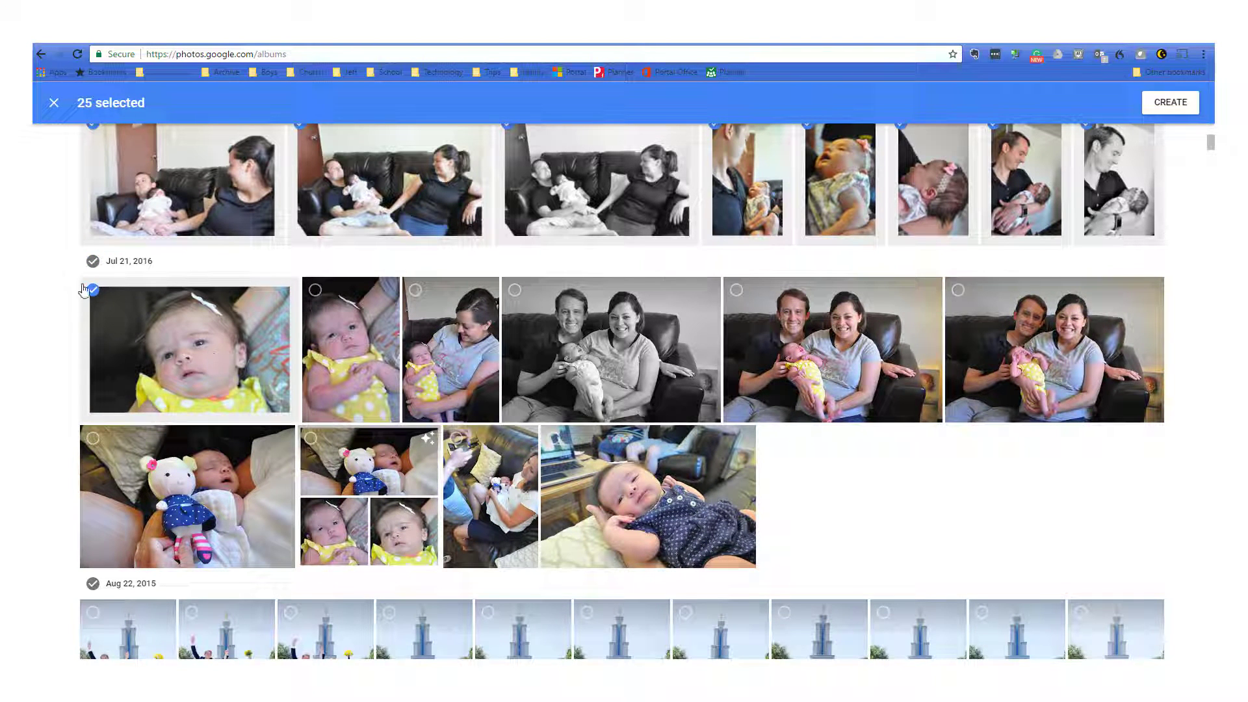
{"action": "left_click", "coordinate": [93, 261]}
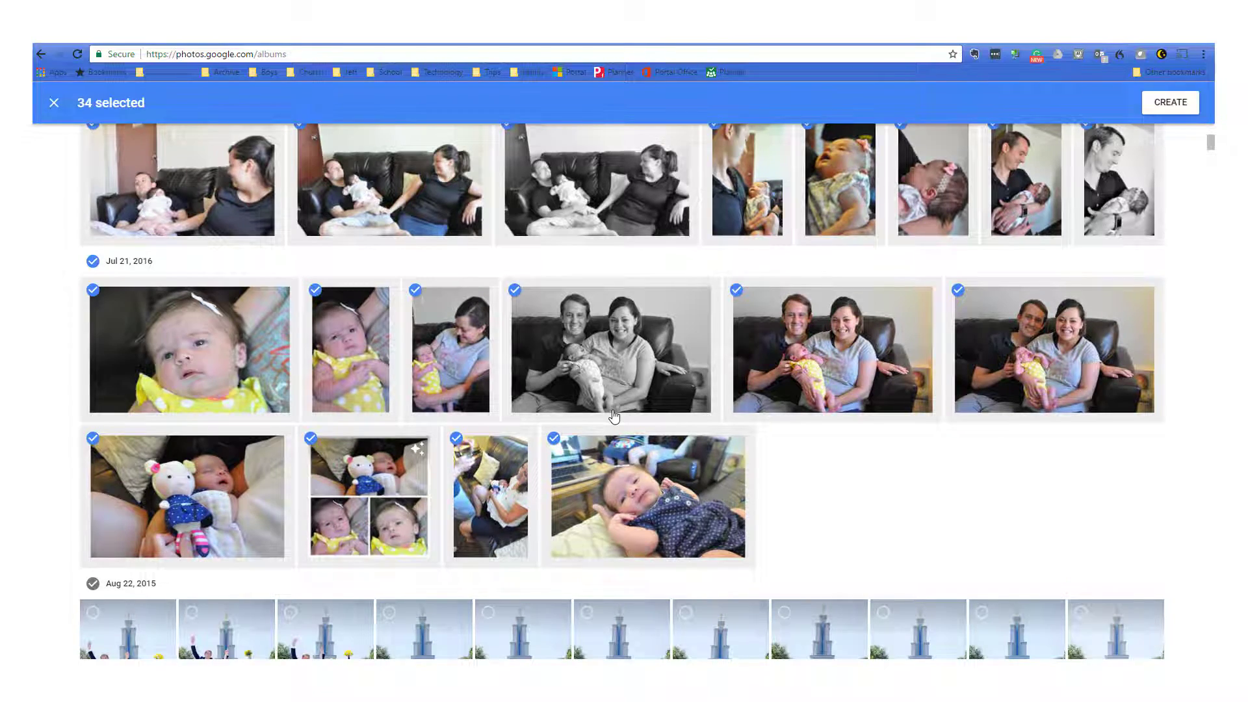
{"action": "scroll", "coordinate": [614, 416], "scroll_direction": "up", "scroll_amount": 10}
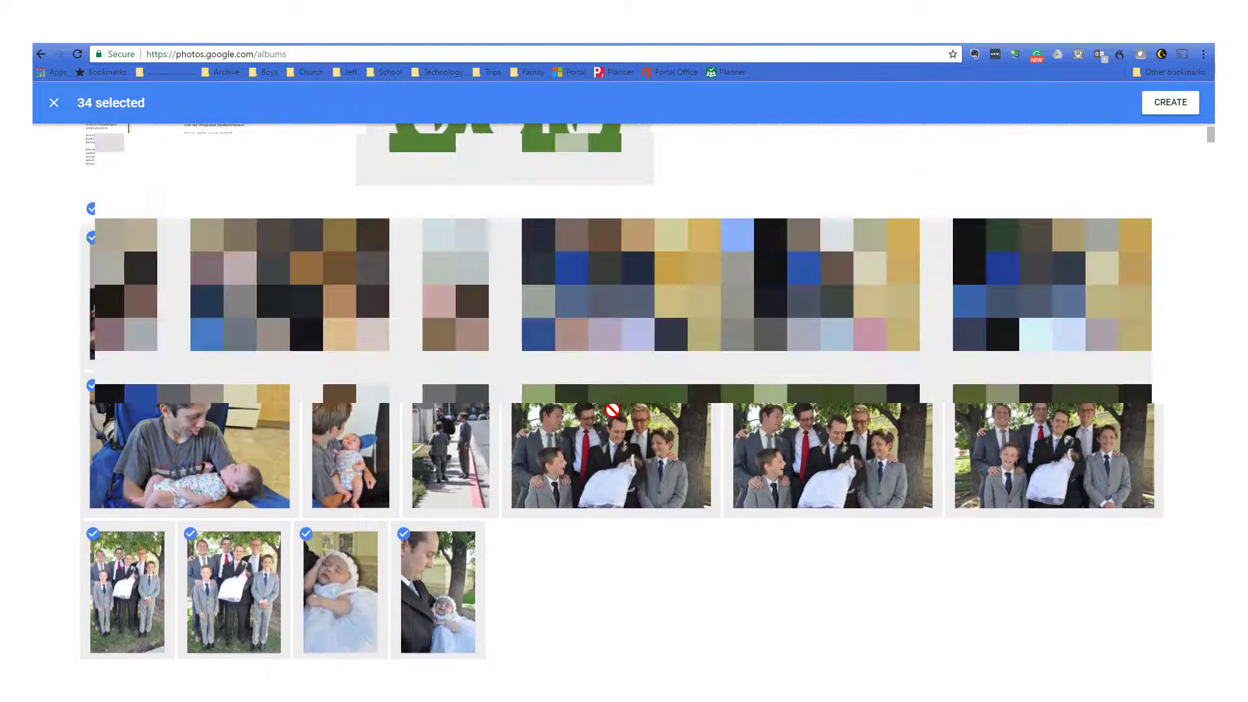
{"action": "scroll", "coordinate": [614, 410], "scroll_direction": "down", "scroll_amount": 4}
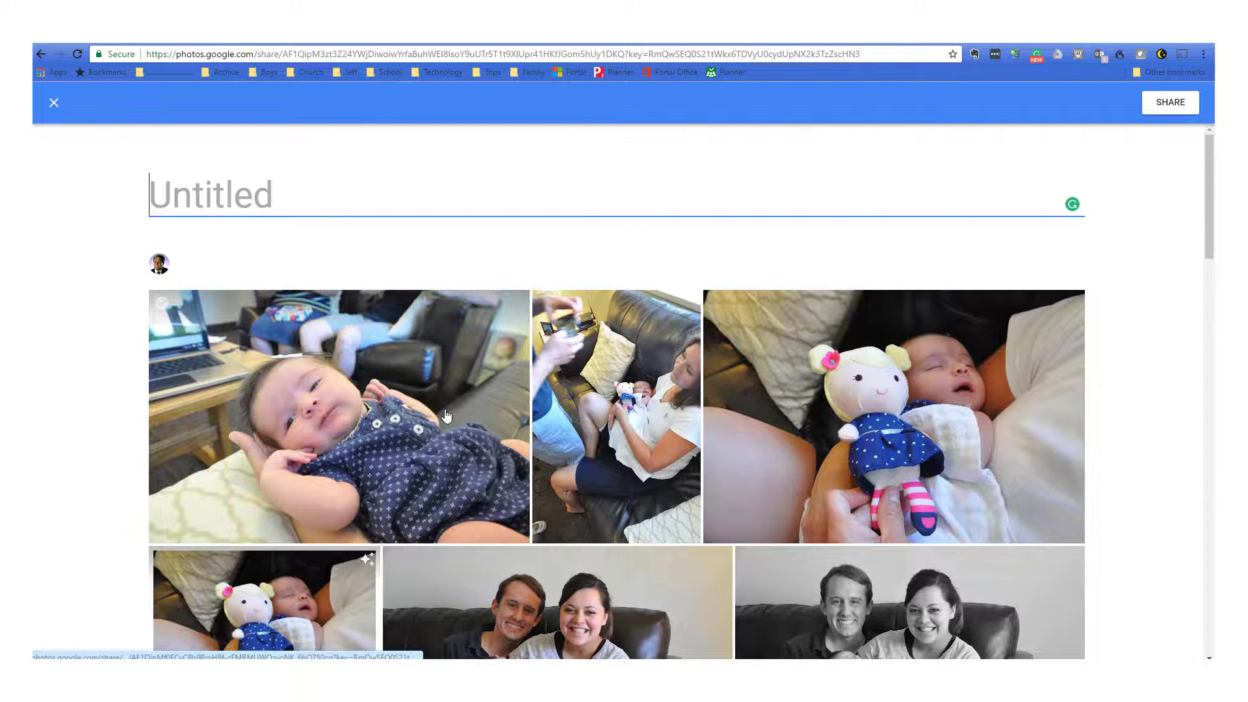
Scroll through the new album's 34 baby photos and back up to the Untitled title.
{"action": "scroll", "coordinate": [446, 416], "scroll_direction": "down", "scroll_amount": 15}
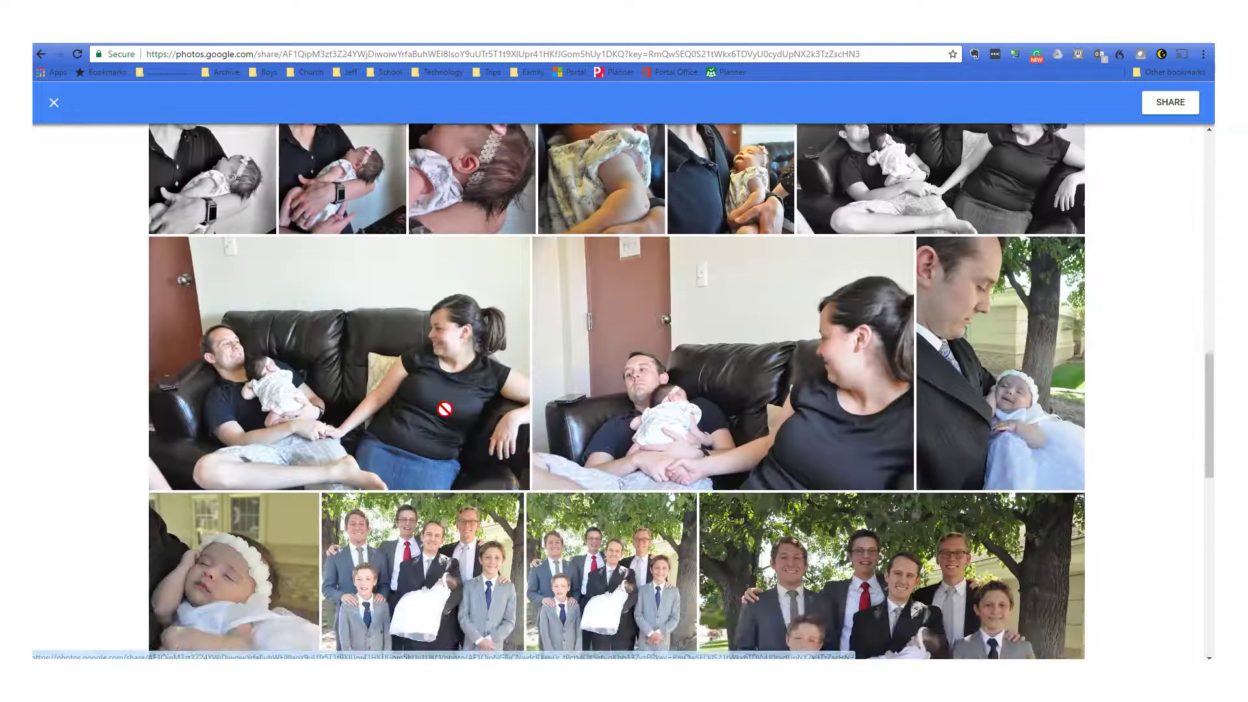
{"action": "scroll", "coordinate": [446, 415], "scroll_direction": "down", "scroll_amount": 4}
{"action": "scroll", "coordinate": [444, 409], "scroll_direction": "up", "scroll_amount": 10}
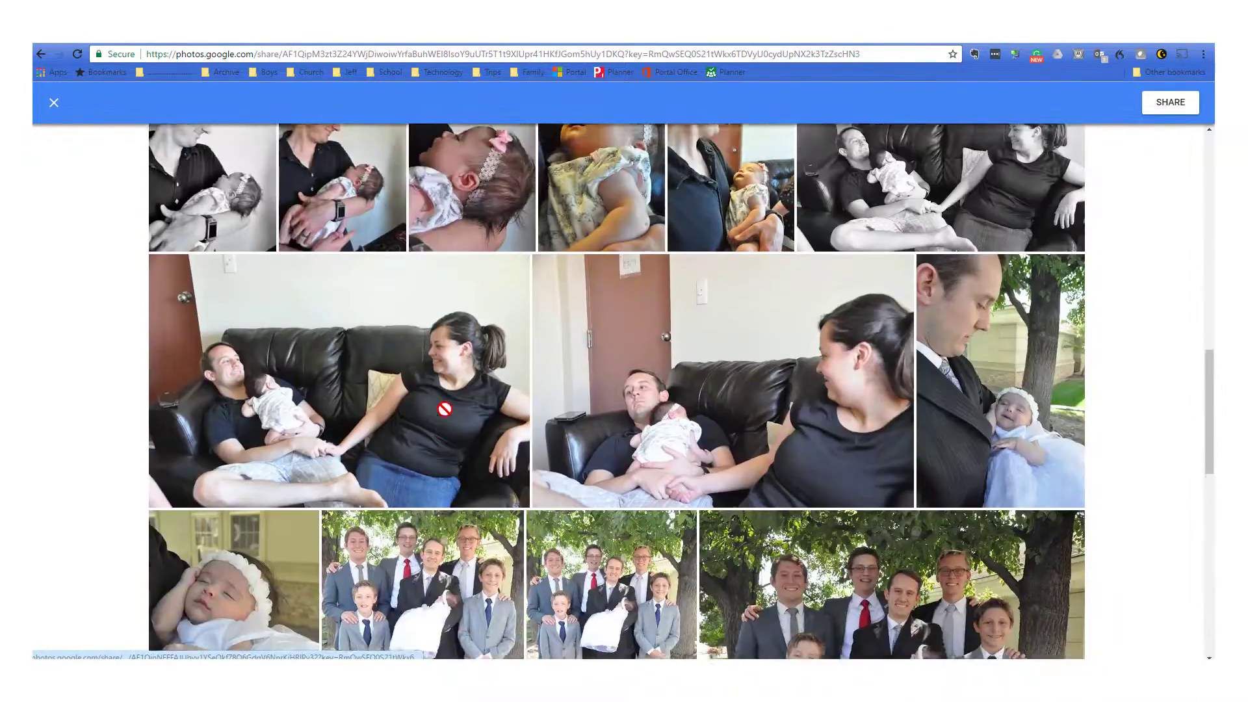
{"action": "scroll", "coordinate": [444, 409], "scroll_direction": "up", "scroll_amount": 5}
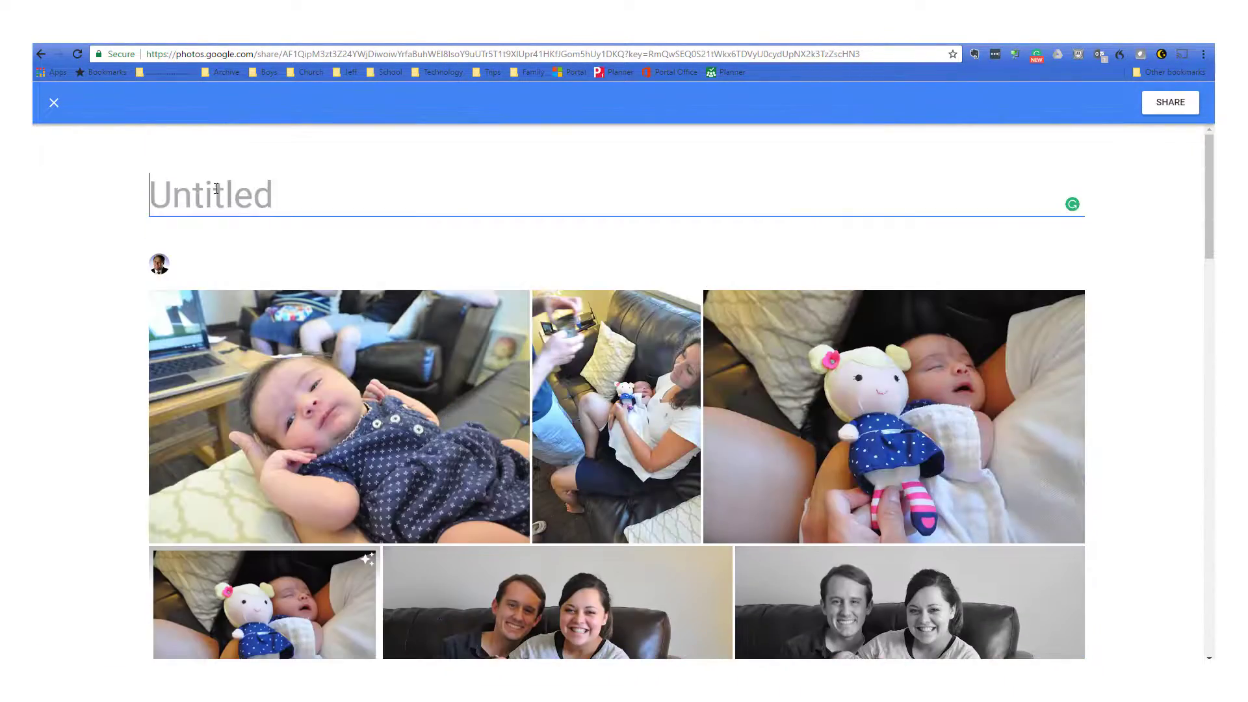
Replace the Untitled placeholder with the baby's first name followed by '0-6 months', correcting a typo.
{"action": "type", "text": "Che"}
{"action": "key", "text": "BackSpace"}
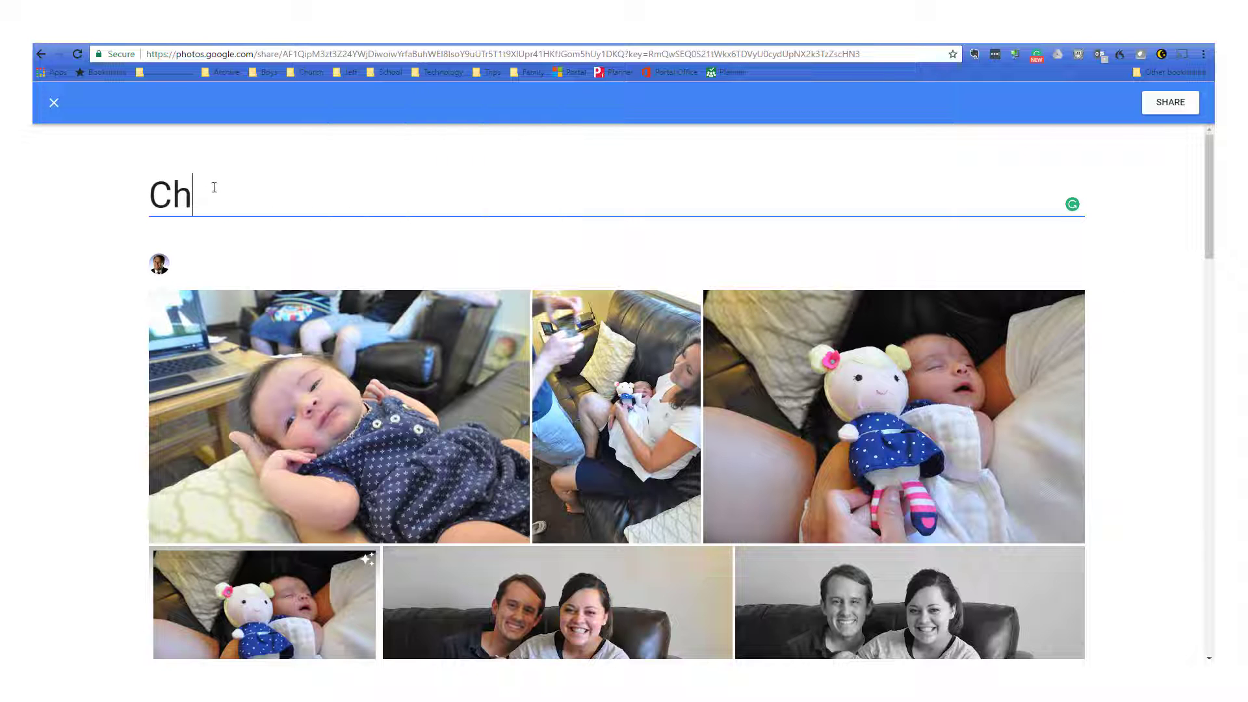
{"action": "type", "text": "anelle"}
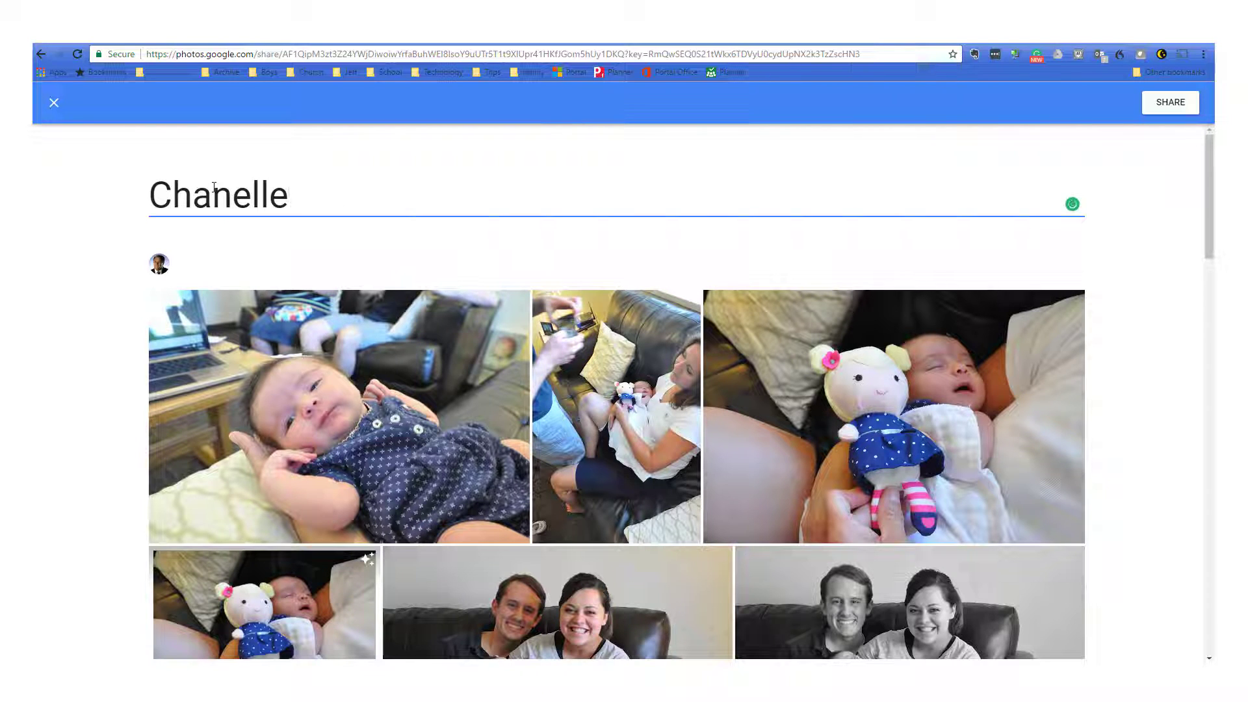
{"action": "type", "text": " 0-6 m"}
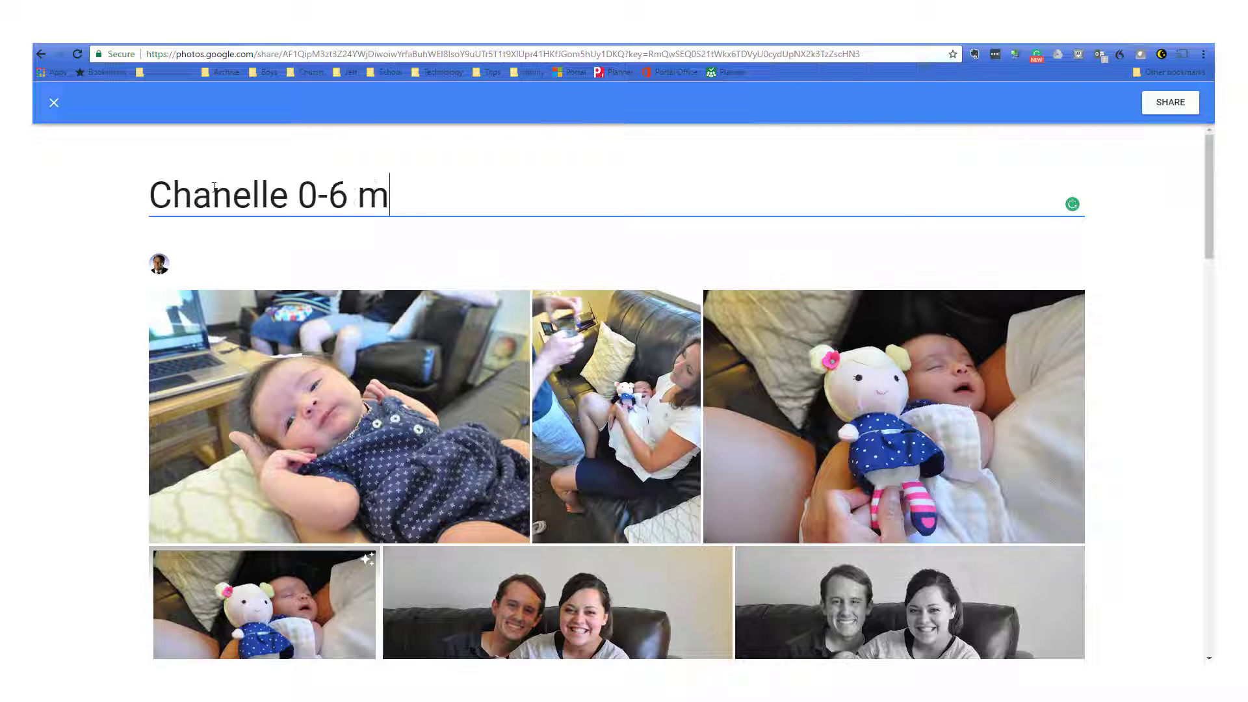
{"action": "type", "text": "onths"}
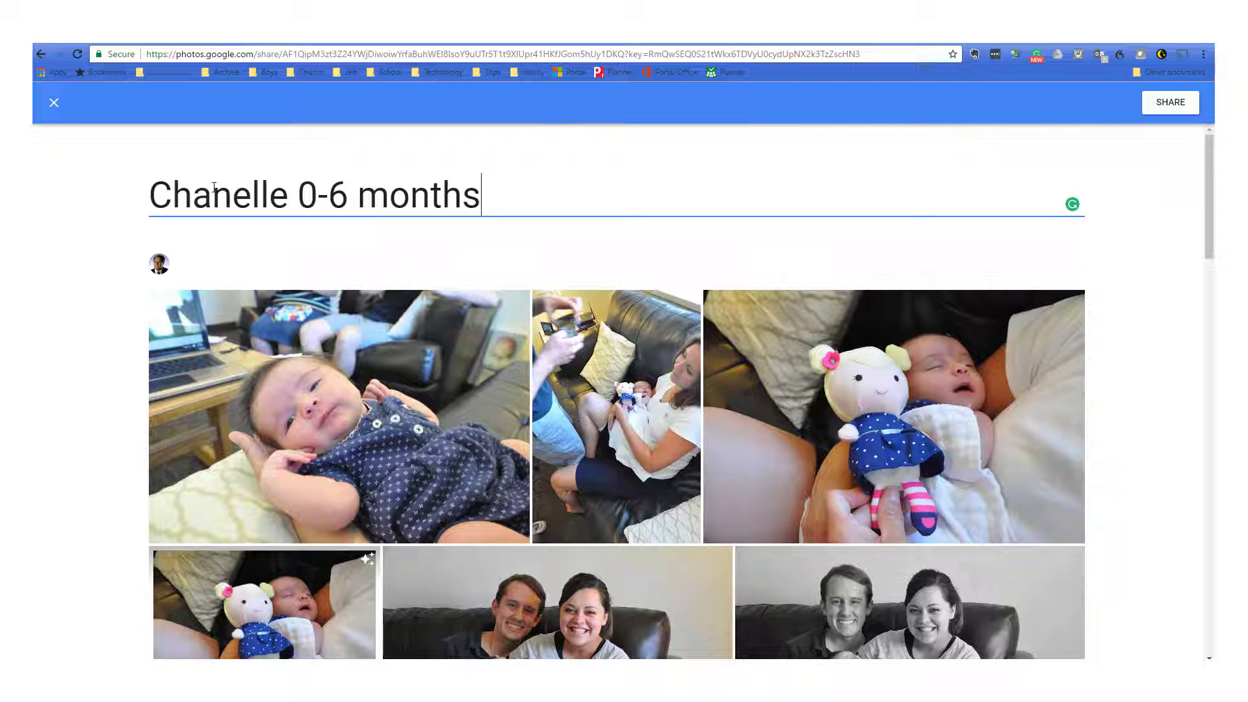
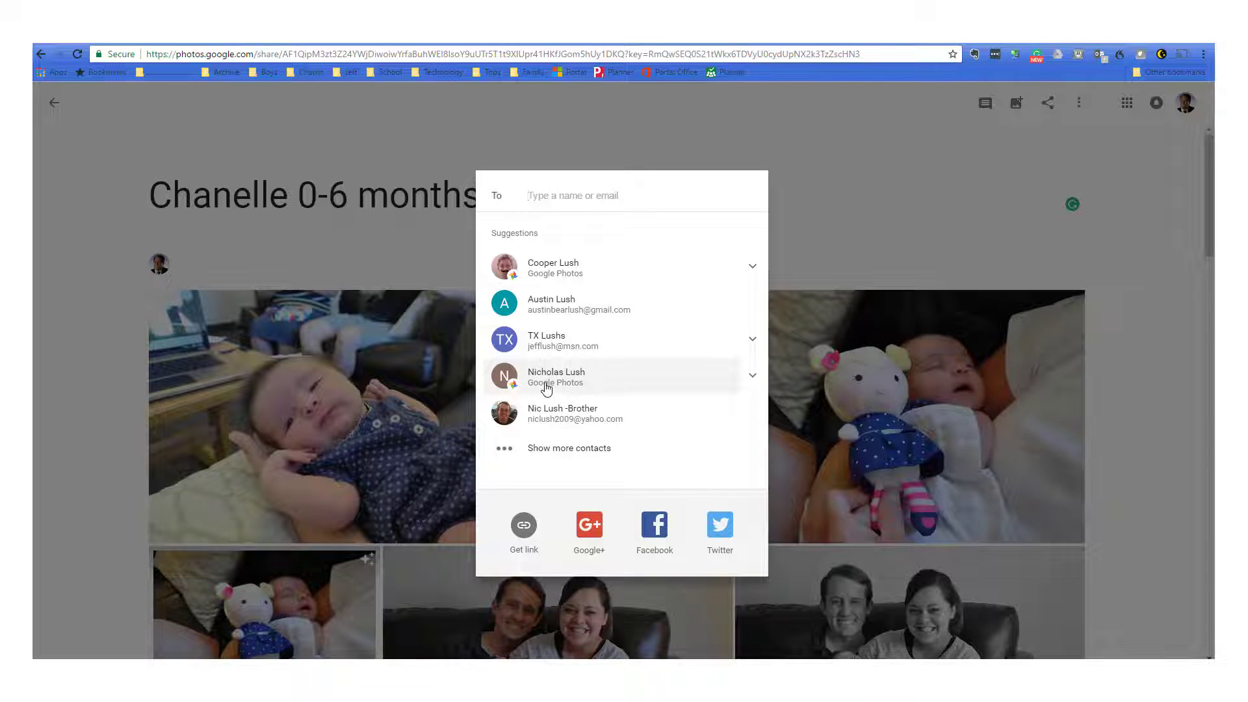
Add two suggested contacts as recipients of the album share.
{"action": "left_click", "coordinate": [753, 377]}
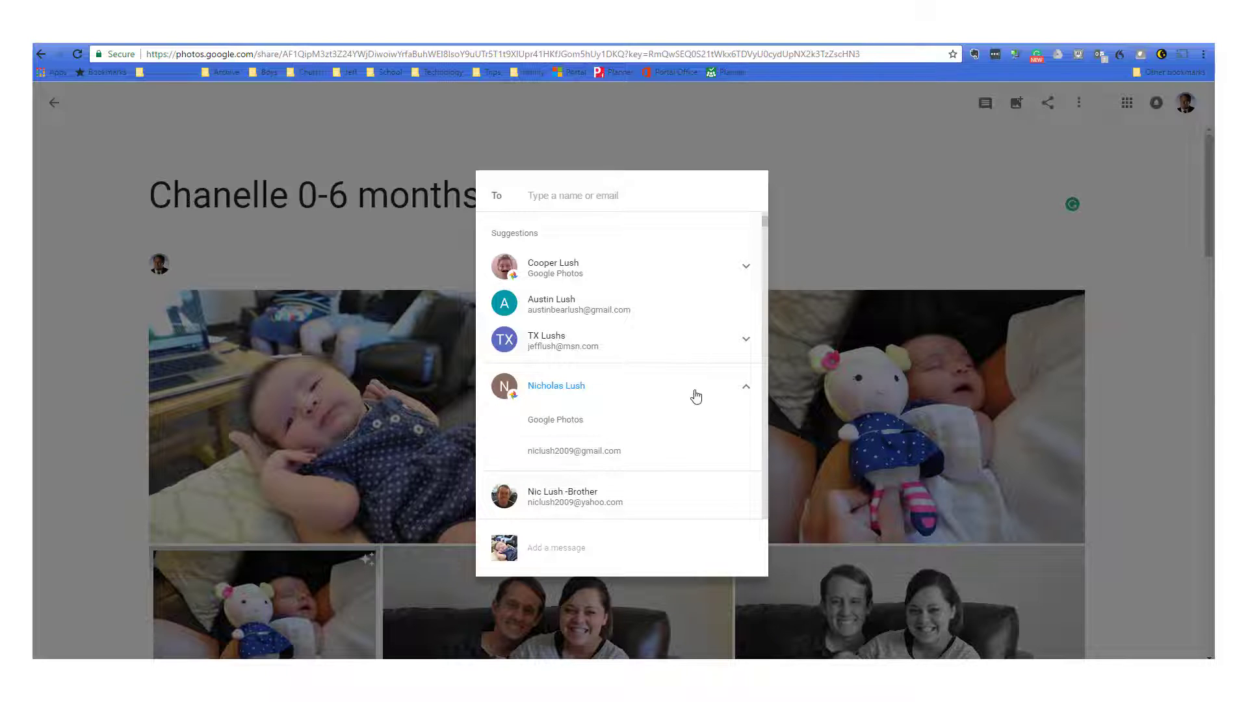
{"action": "left_click", "coordinate": [746, 390]}
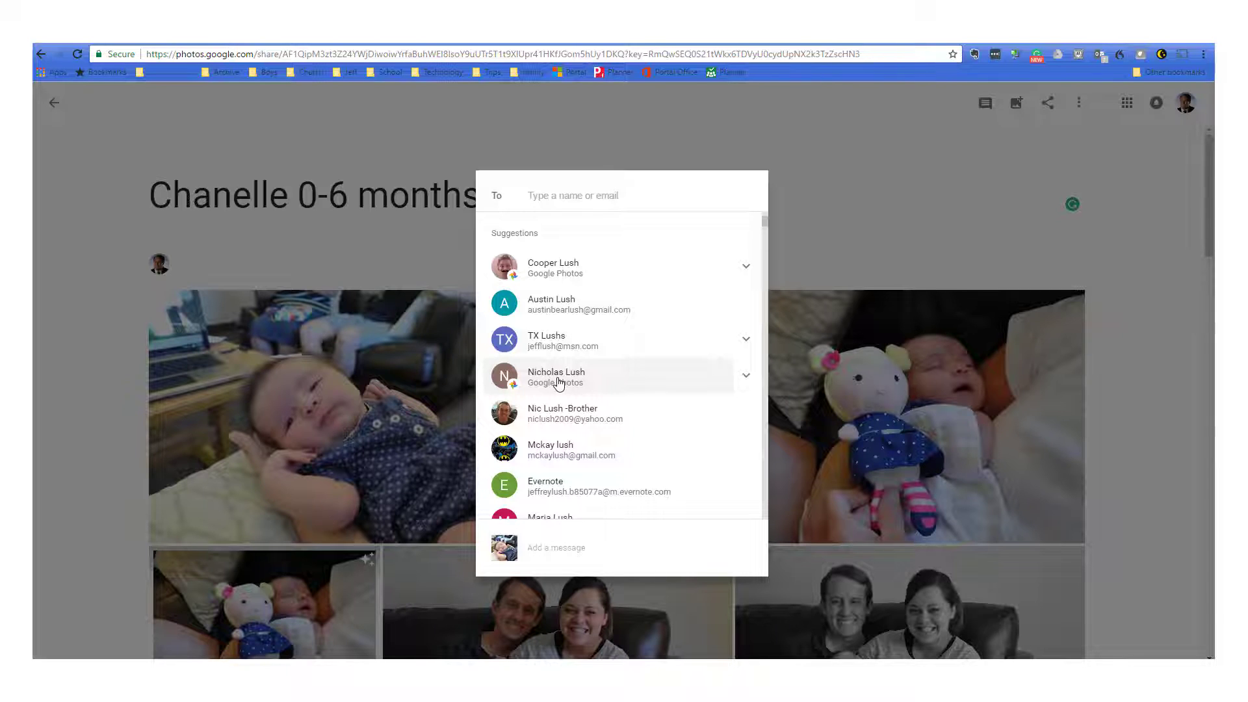
{"action": "left_click", "coordinate": [559, 383]}
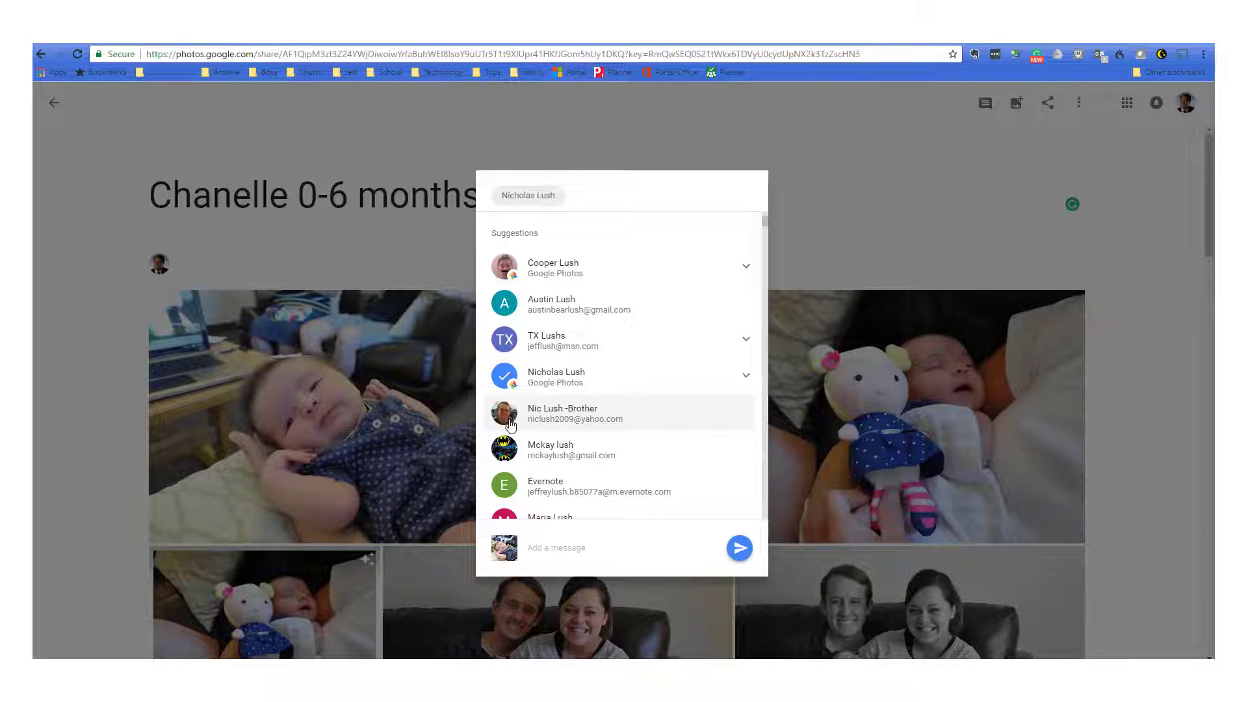
{"action": "left_click", "coordinate": [547, 339]}
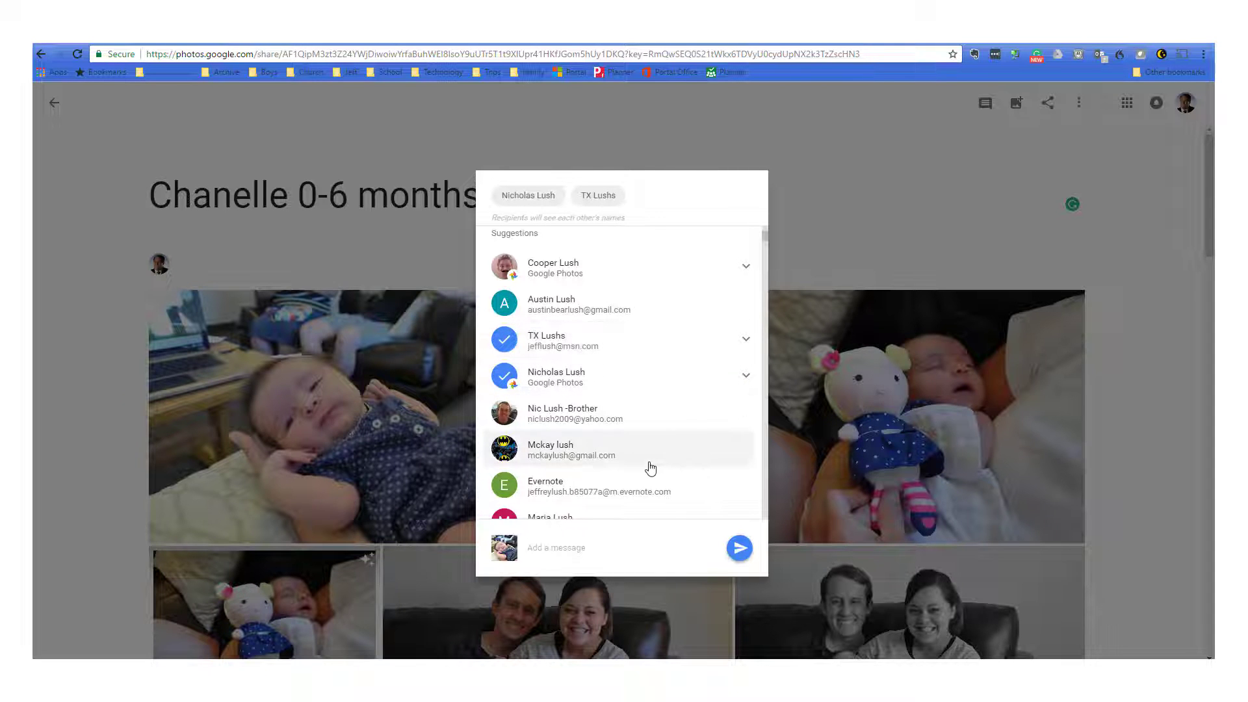
Write the note 'Cute pictures of Chanelle and Family shared on Google Pictures' for the recipients.
{"action": "left_click", "coordinate": [544, 548]}
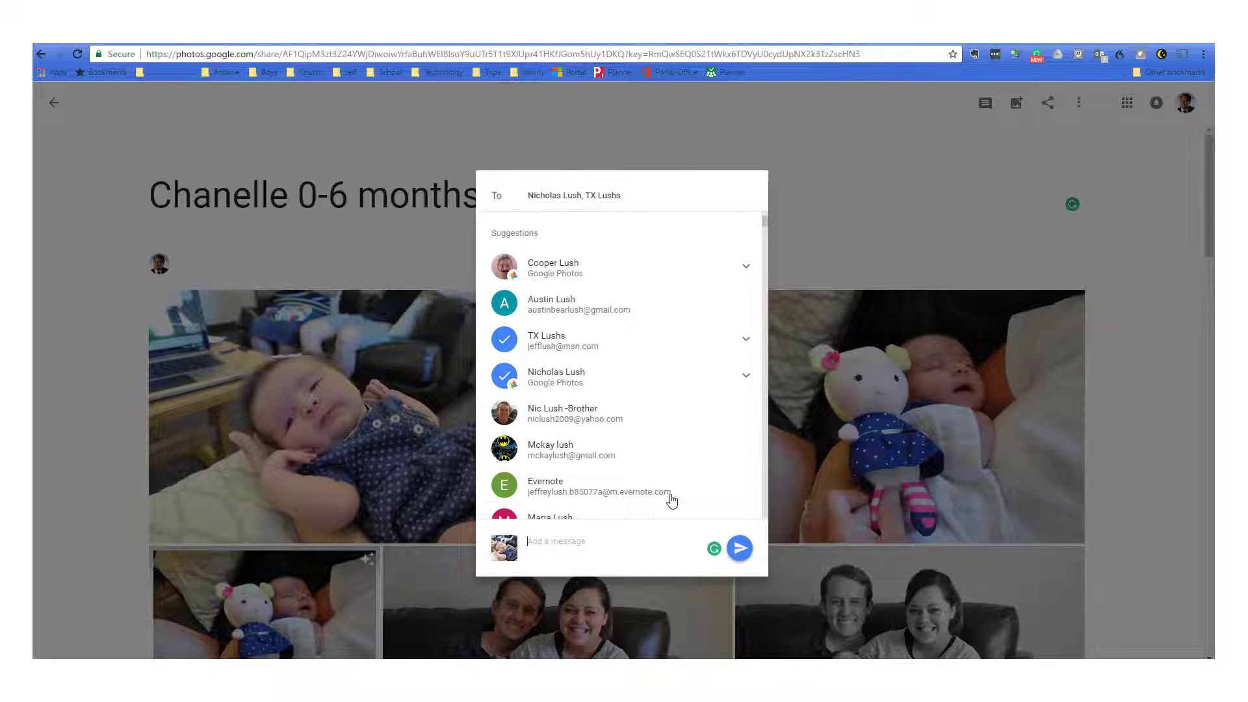
{"action": "type", "text": "Cute"}
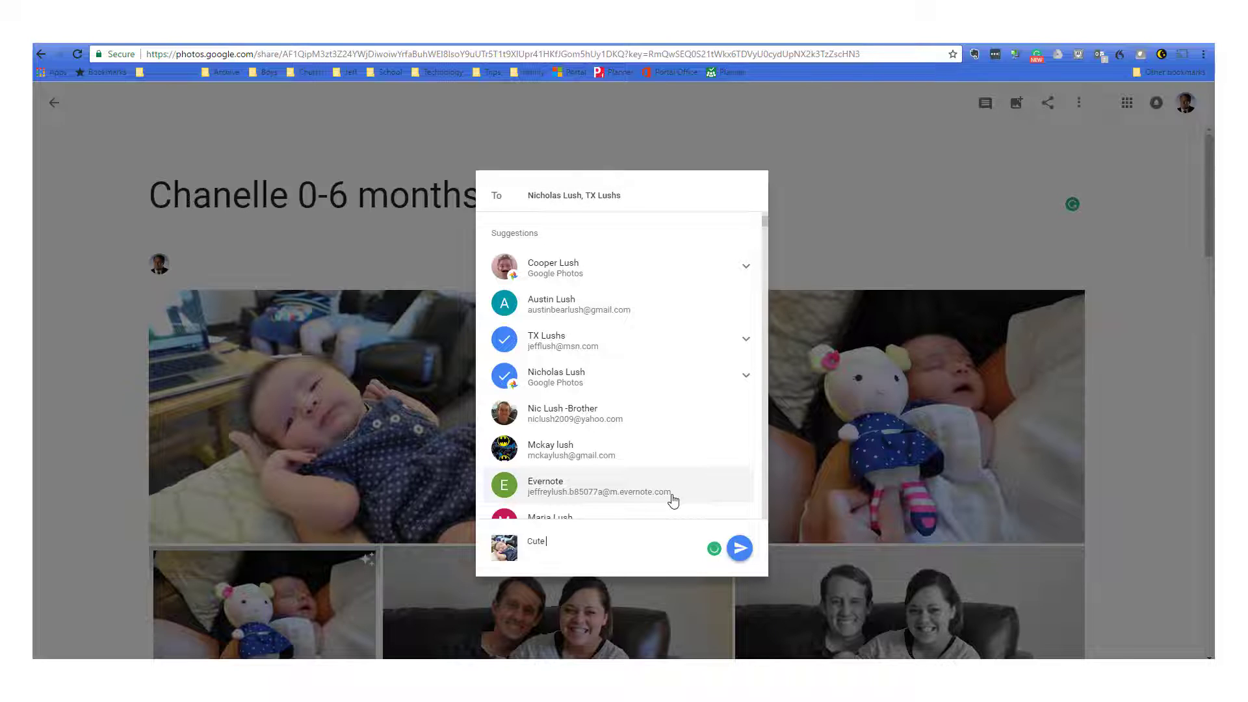
{"action": "type", "text": " pictures of Chanelle and Family shar"}
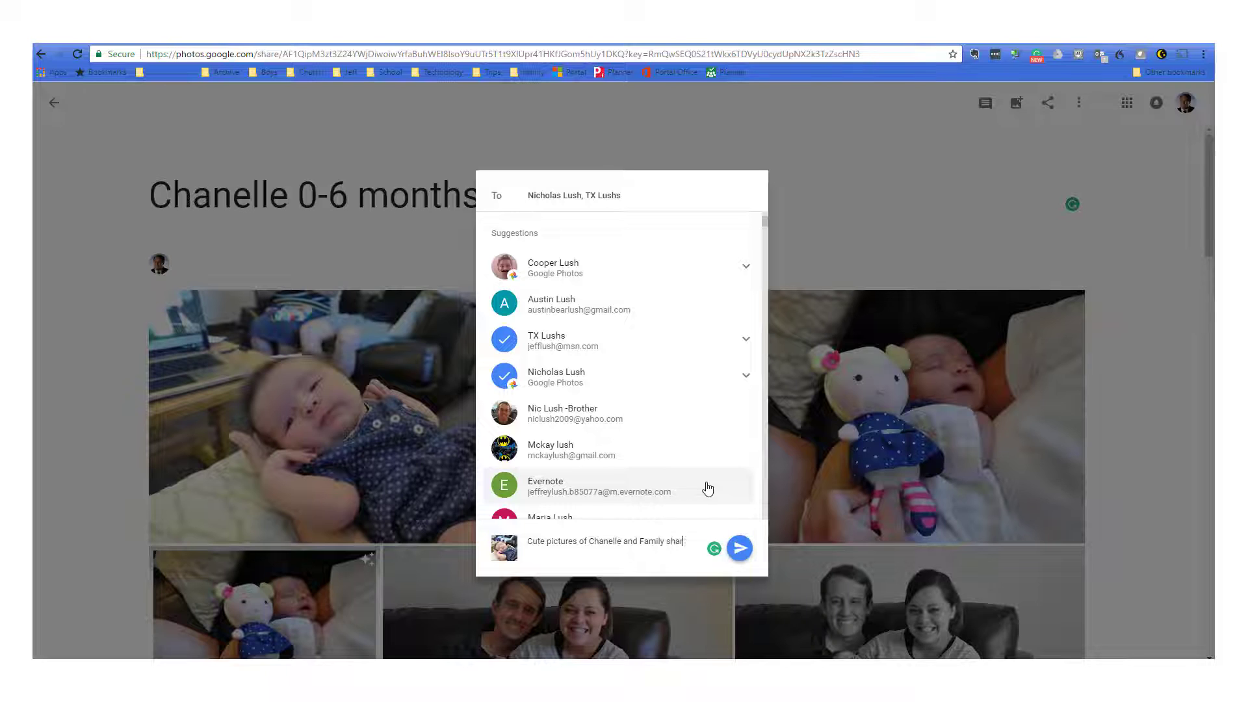
{"action": "type", "text": "ed on Goo"}
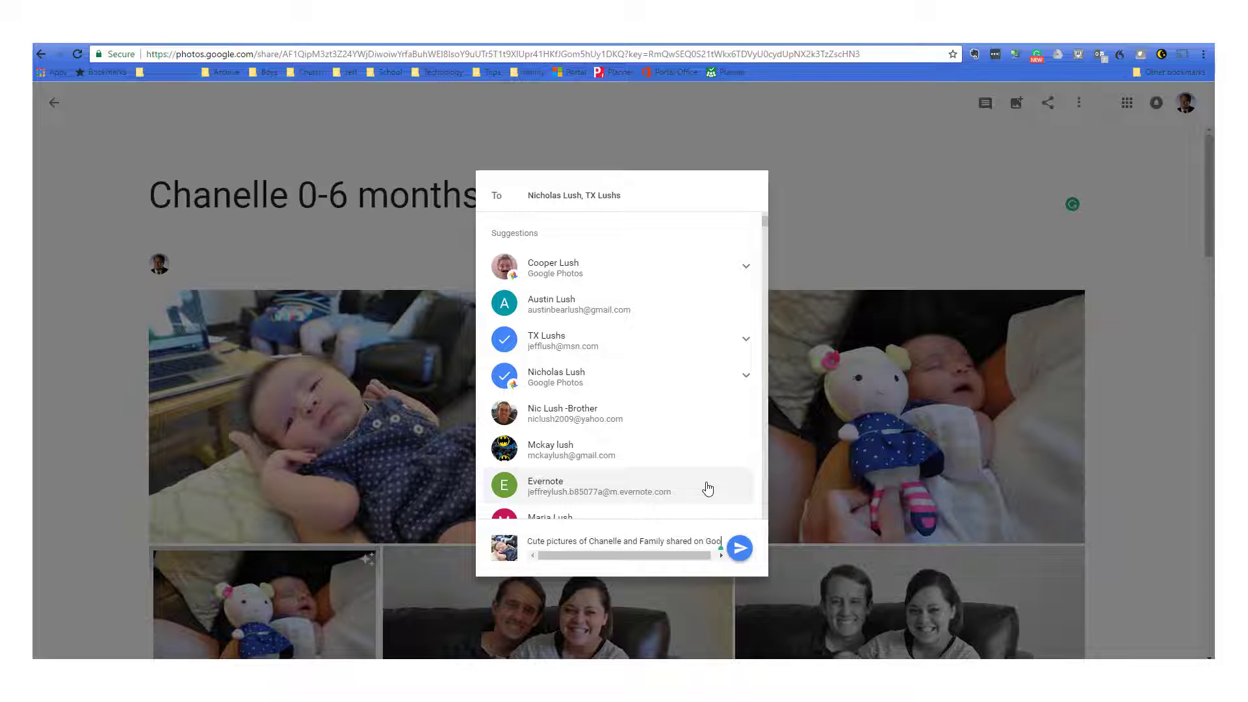
{"action": "type", "text": "gle Pictures"}
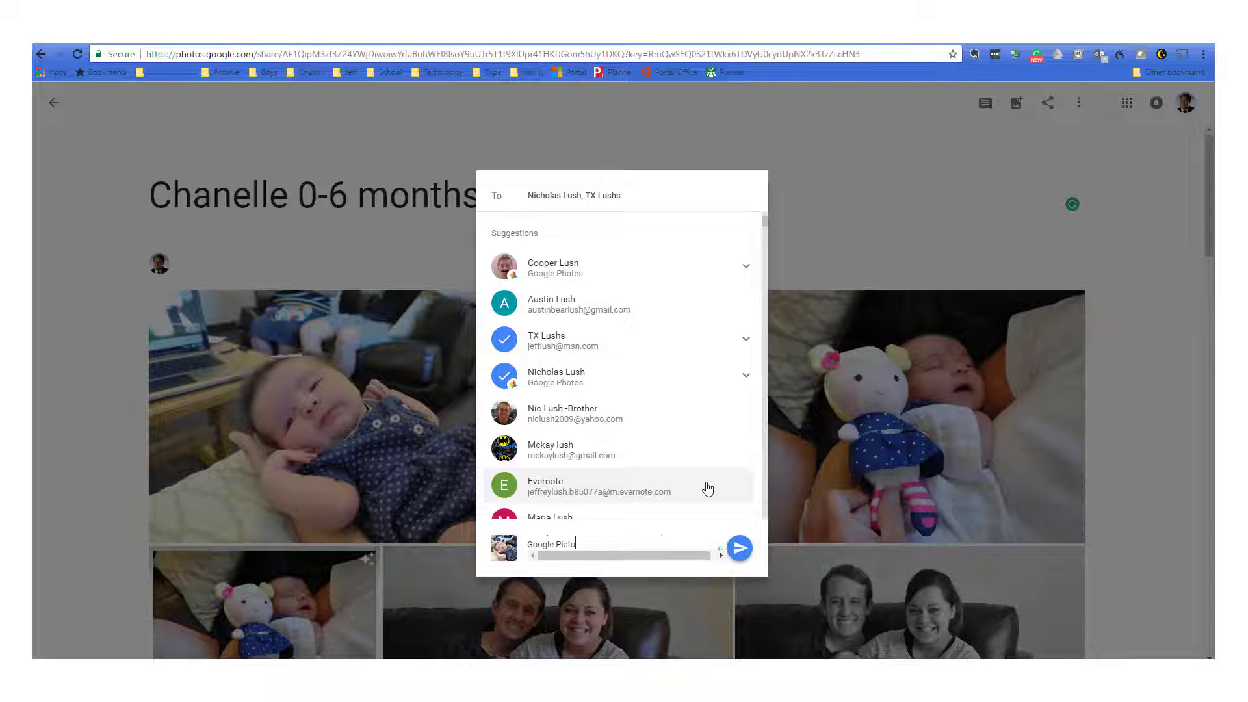
Send the Chanelle 0-6 months album and turn off commenting in its sharing options.
{"action": "left_click", "coordinate": [739, 549]}
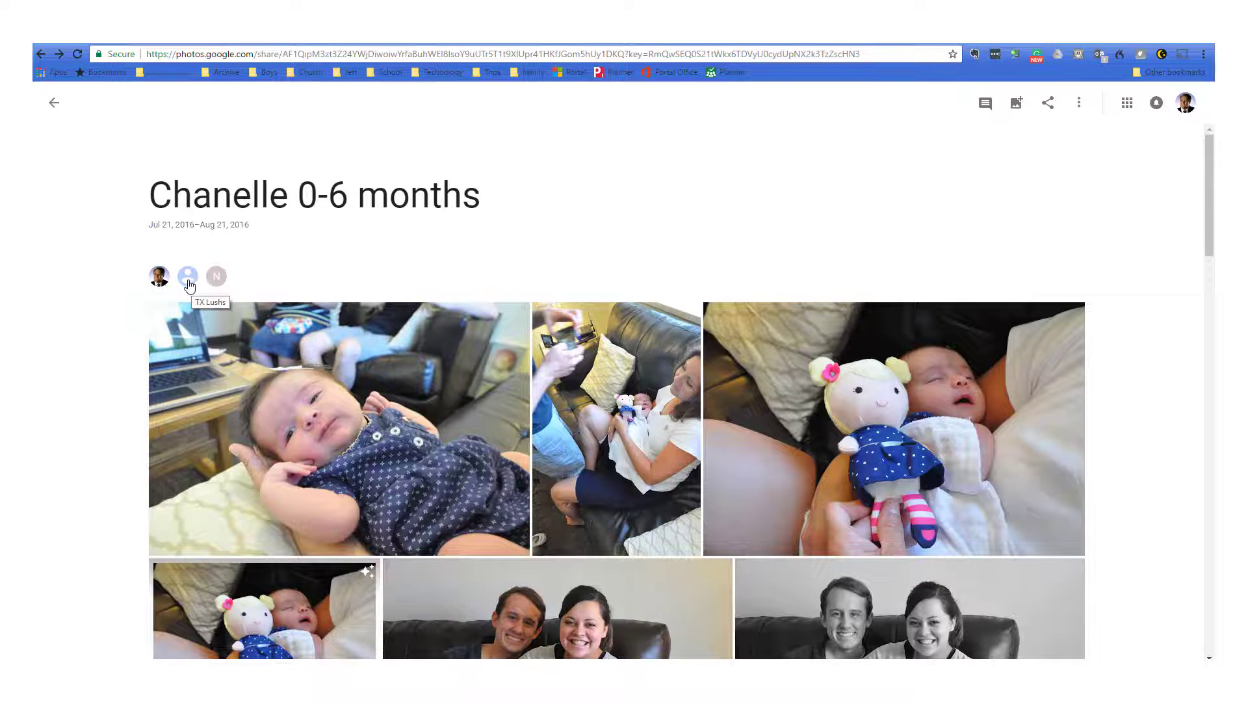
{"action": "left_click", "coordinate": [189, 279]}
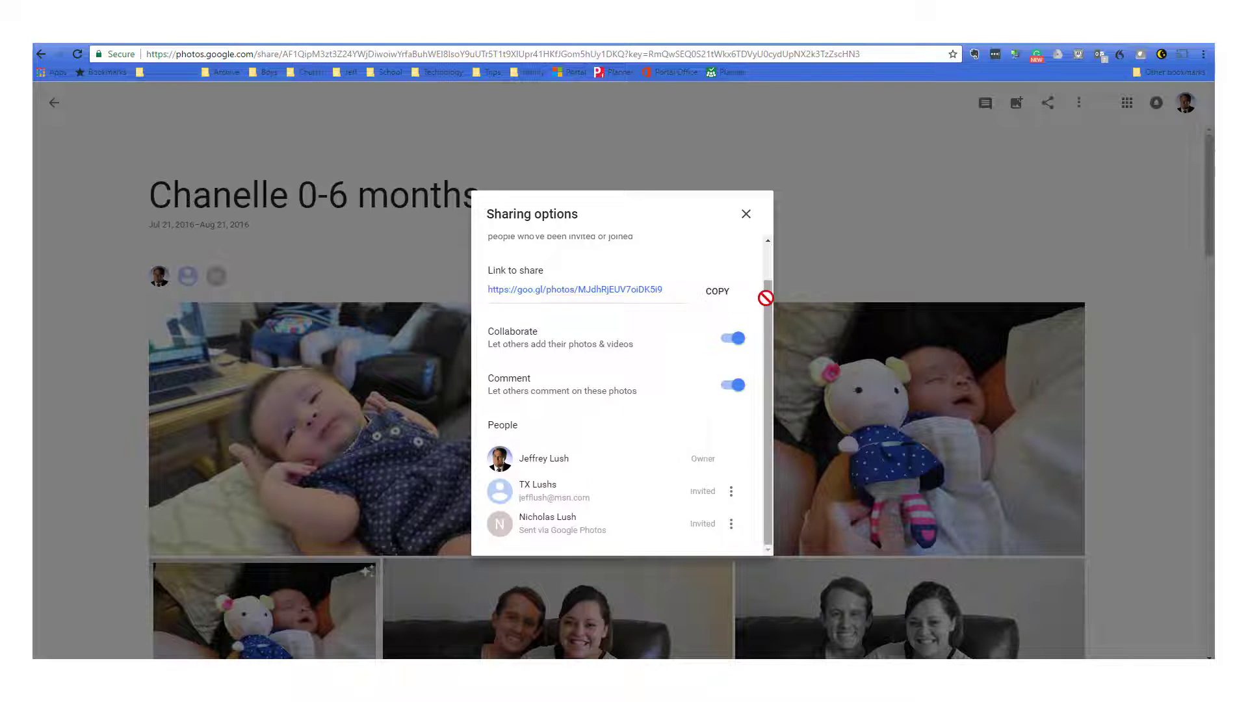
{"action": "scroll", "coordinate": [729, 315], "scroll_direction": "up", "scroll_amount": 1}
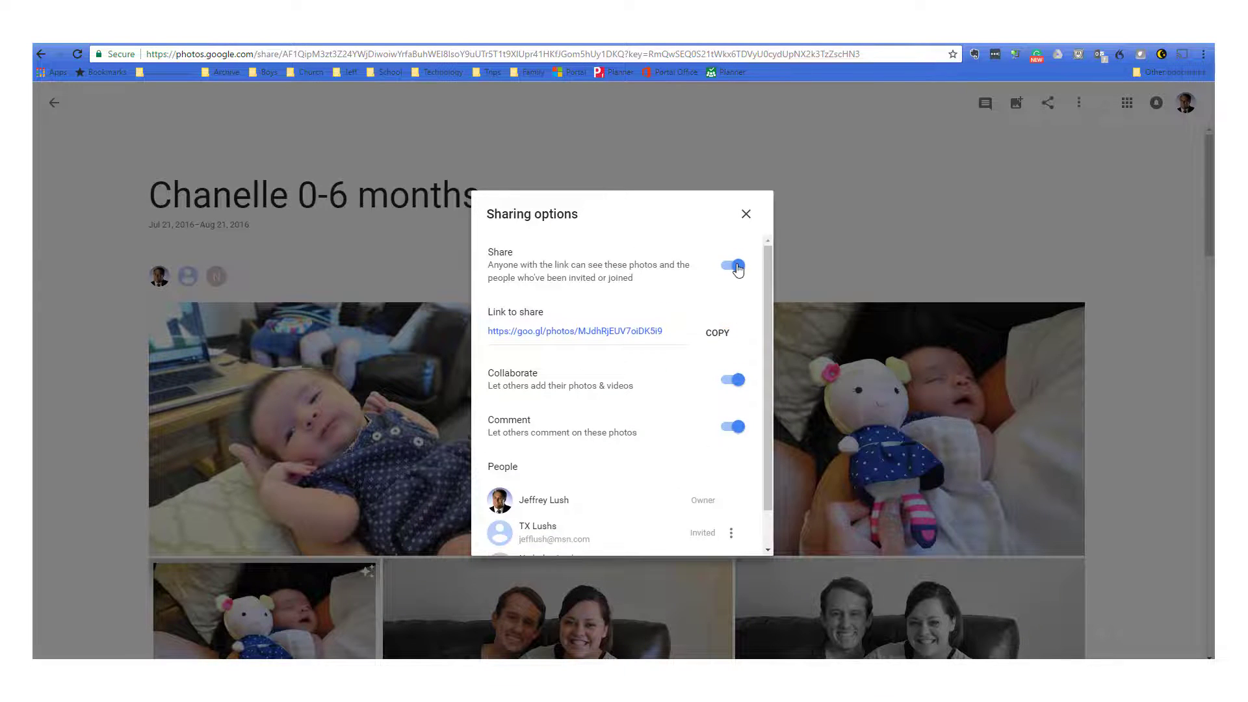
{"action": "left_click", "coordinate": [729, 431]}
{"action": "left_click", "coordinate": [747, 214]}
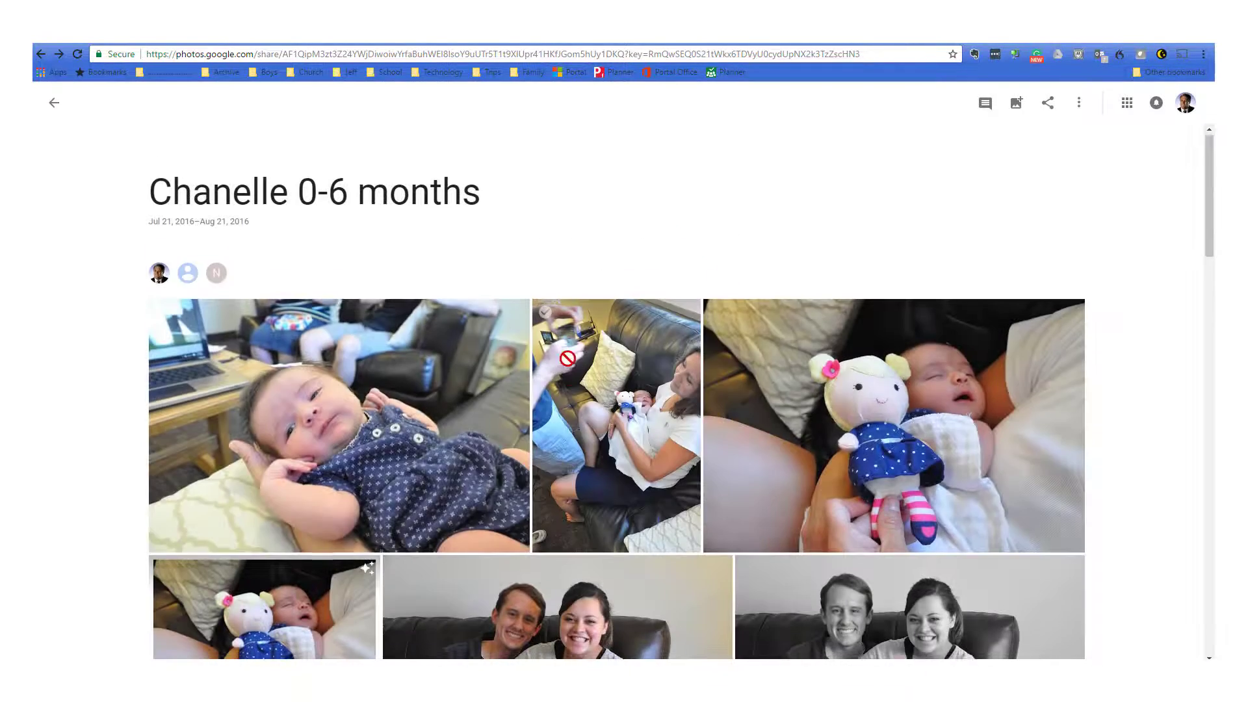
Close the album's comment box without posting, then switch to Windows Mail.
{"action": "scroll", "coordinate": [589, 351], "scroll_direction": "down", "scroll_amount": 8}
{"action": "scroll", "coordinate": [588, 351], "scroll_direction": "down", "scroll_amount": 10}
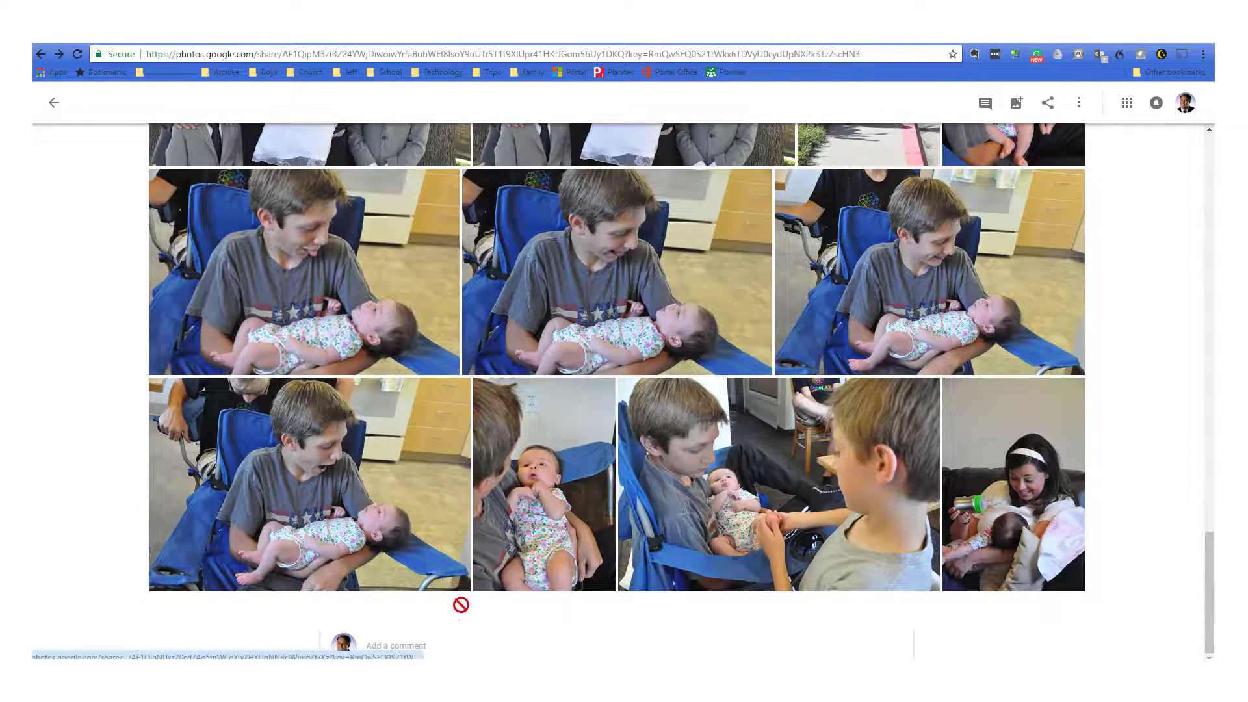
{"action": "left_click", "coordinate": [396, 647]}
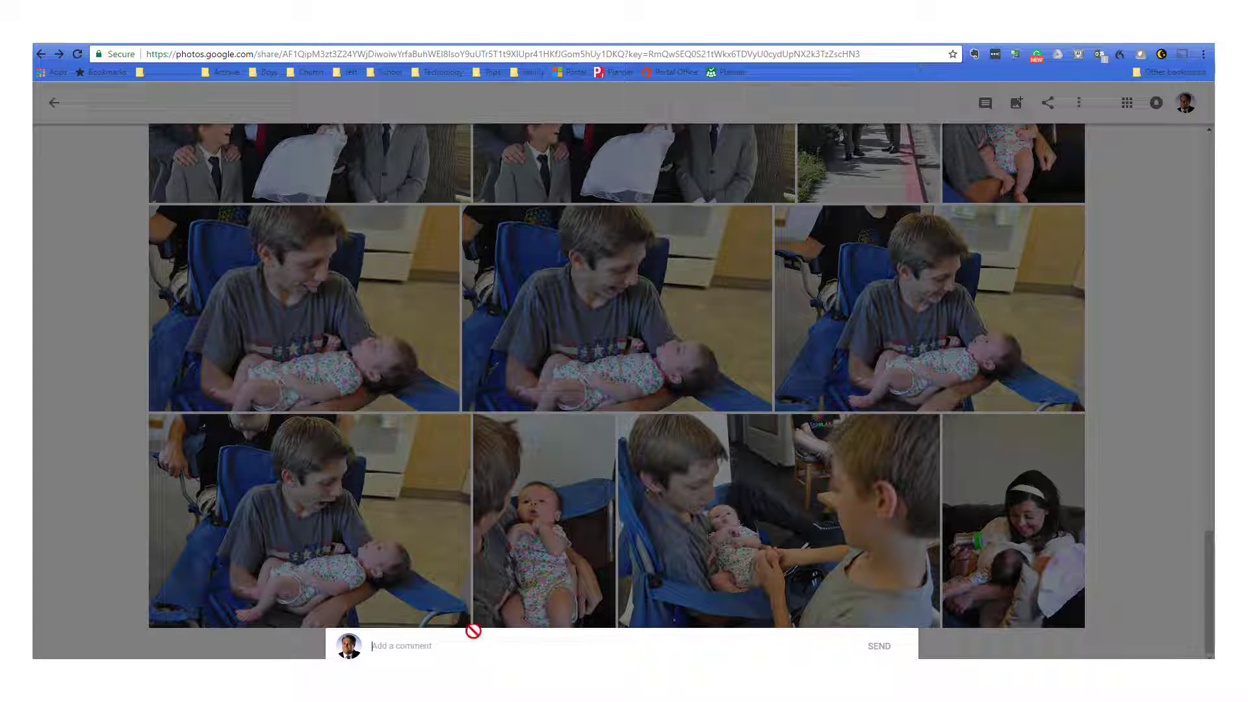
{"action": "left_click", "coordinate": [84, 263]}
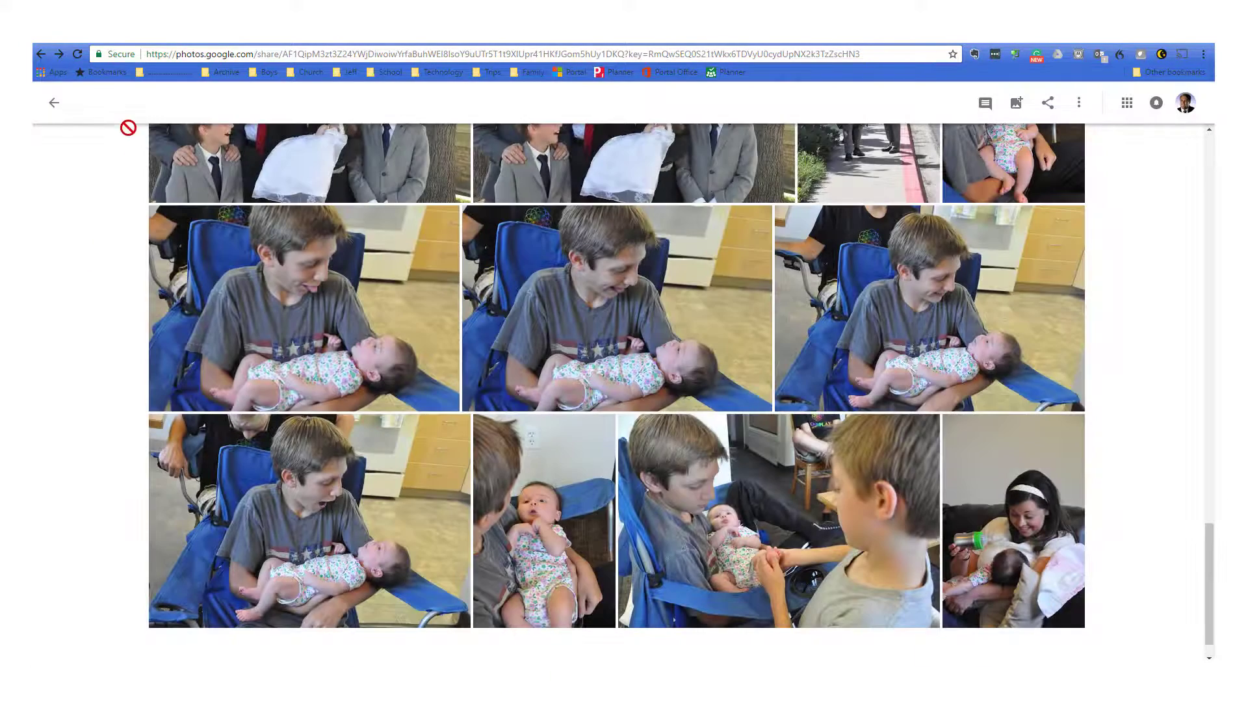
{"action": "key", "text": "alt+Tab"}
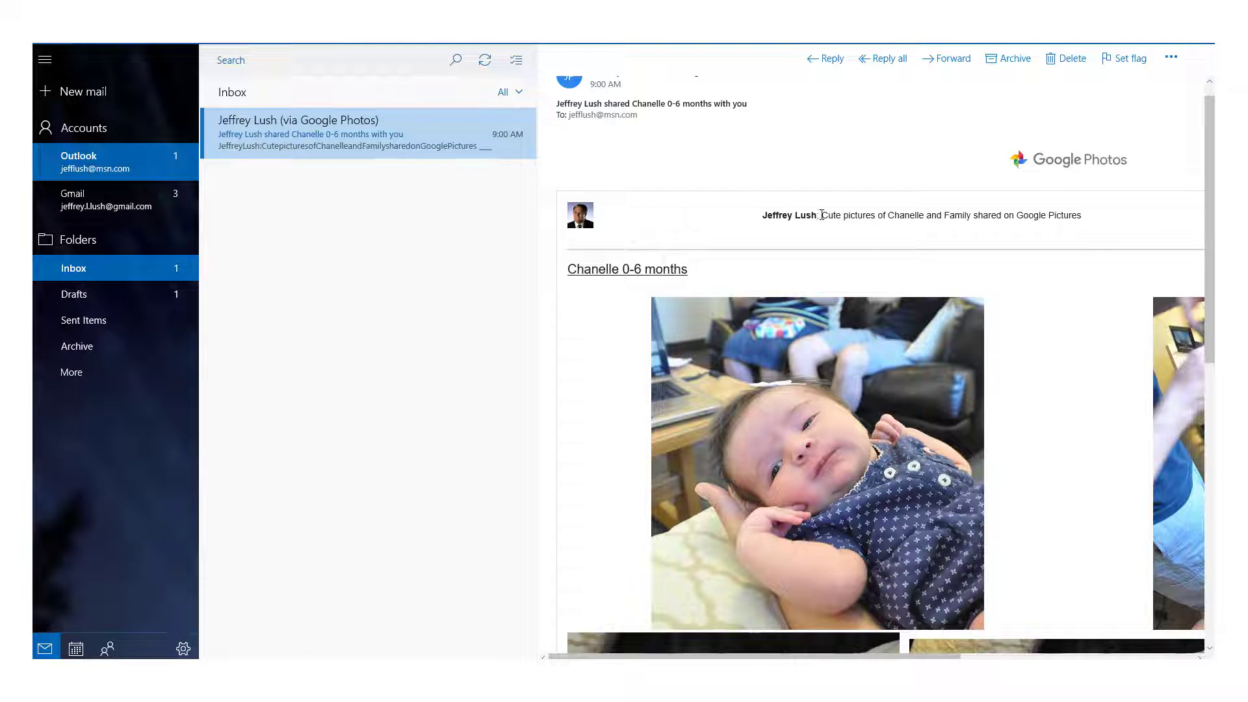
Select the shared note text in the Google Photos share email.
{"action": "left_click_drag", "start_coordinate": [823, 215], "coordinate": [1085, 223]}
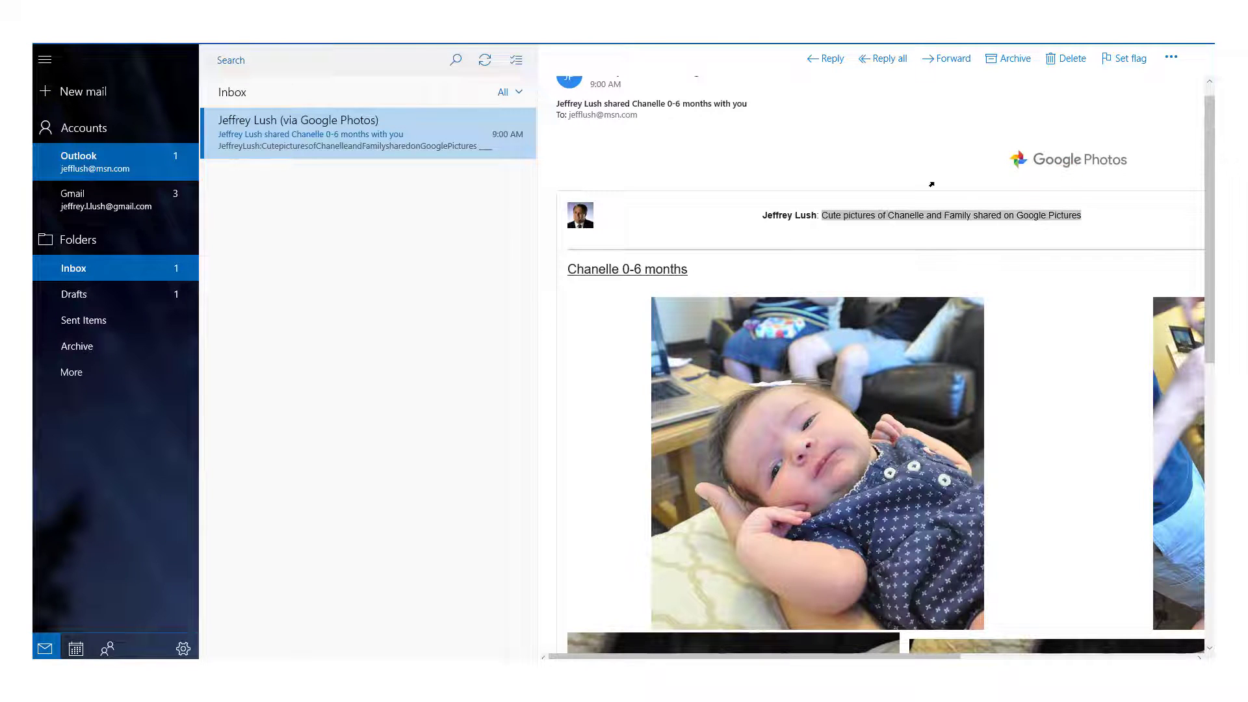
{"action": "left_click_drag", "start_coordinate": [932, 184], "coordinate": [390, 104]}
{"action": "key", "text": "alt+Tab"}
Enter a new www address in the browser and scroll down to the album link.
{"action": "left_click", "coordinate": [305, 54]}
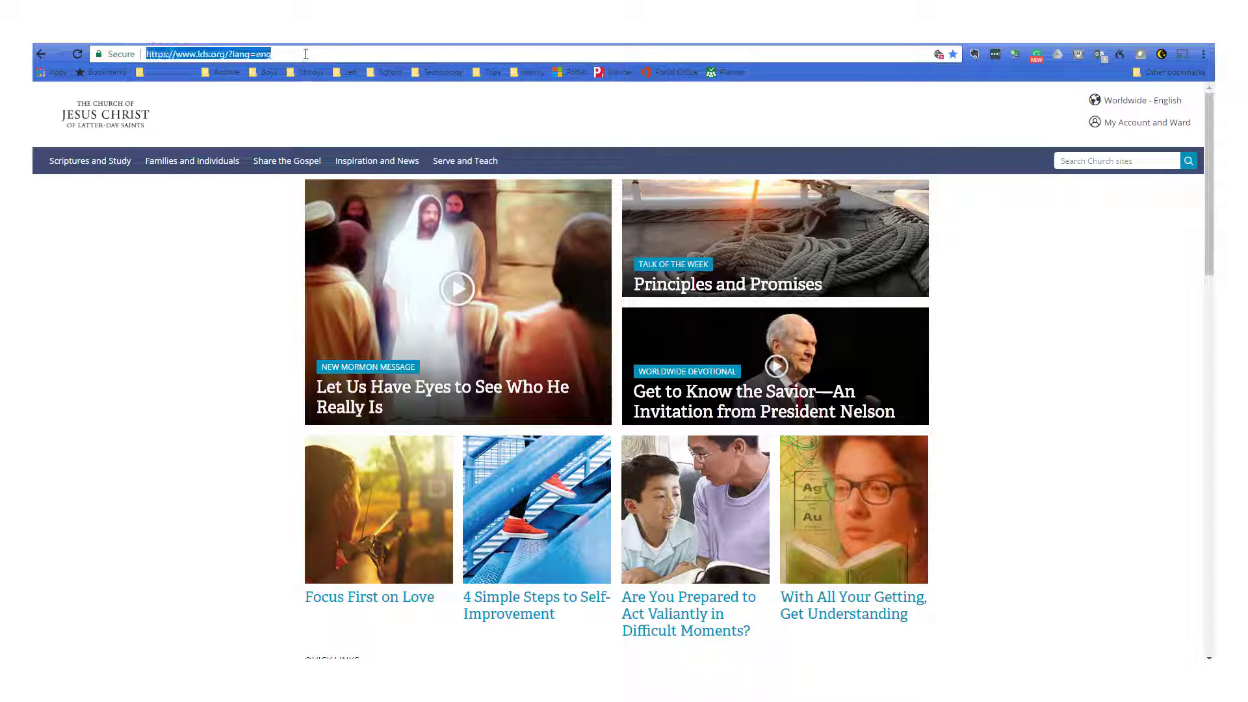
{"action": "type", "text": "www"}
{"action": "key", "text": "Return"}
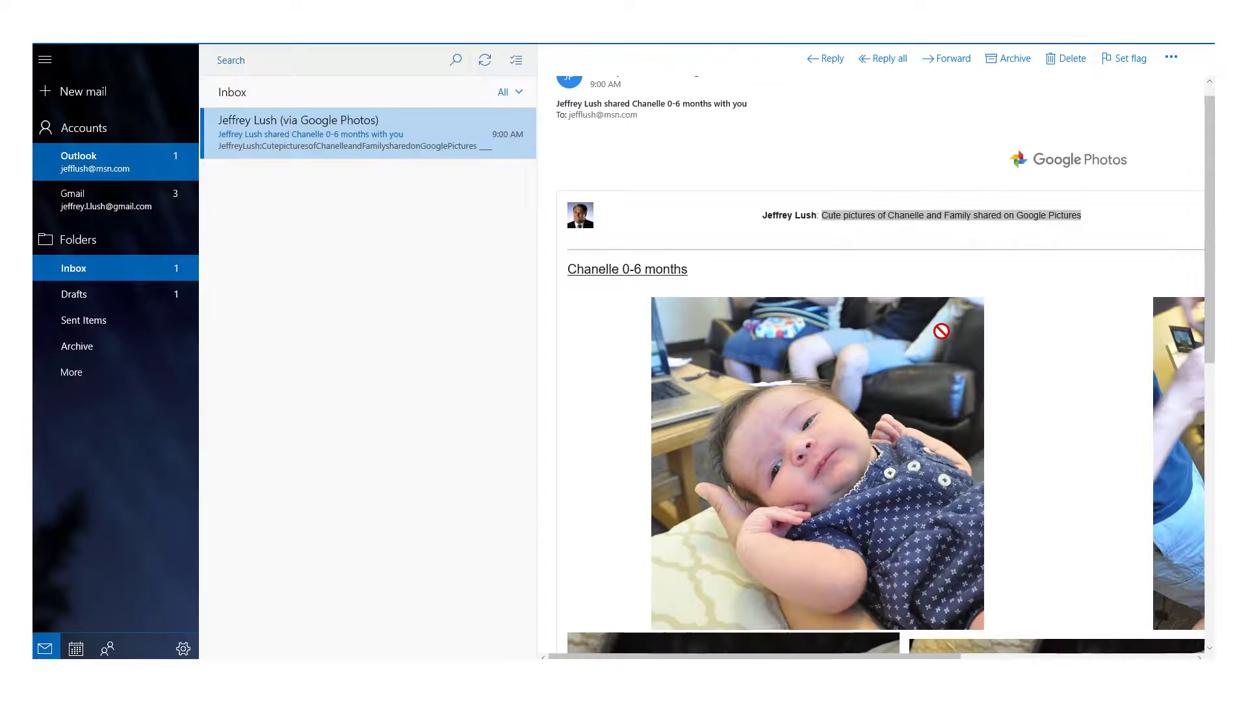
{"action": "left_click_drag", "start_coordinate": [672, 215], "coordinate": [867, 366]}
{"action": "scroll", "coordinate": [891, 348], "scroll_direction": "down", "scroll_amount": 10}
{"action": "scroll", "coordinate": [898, 338], "scroll_direction": "up", "scroll_amount": 10}
{"action": "scroll", "coordinate": [900, 335], "scroll_direction": "down", "scroll_amount": 10}
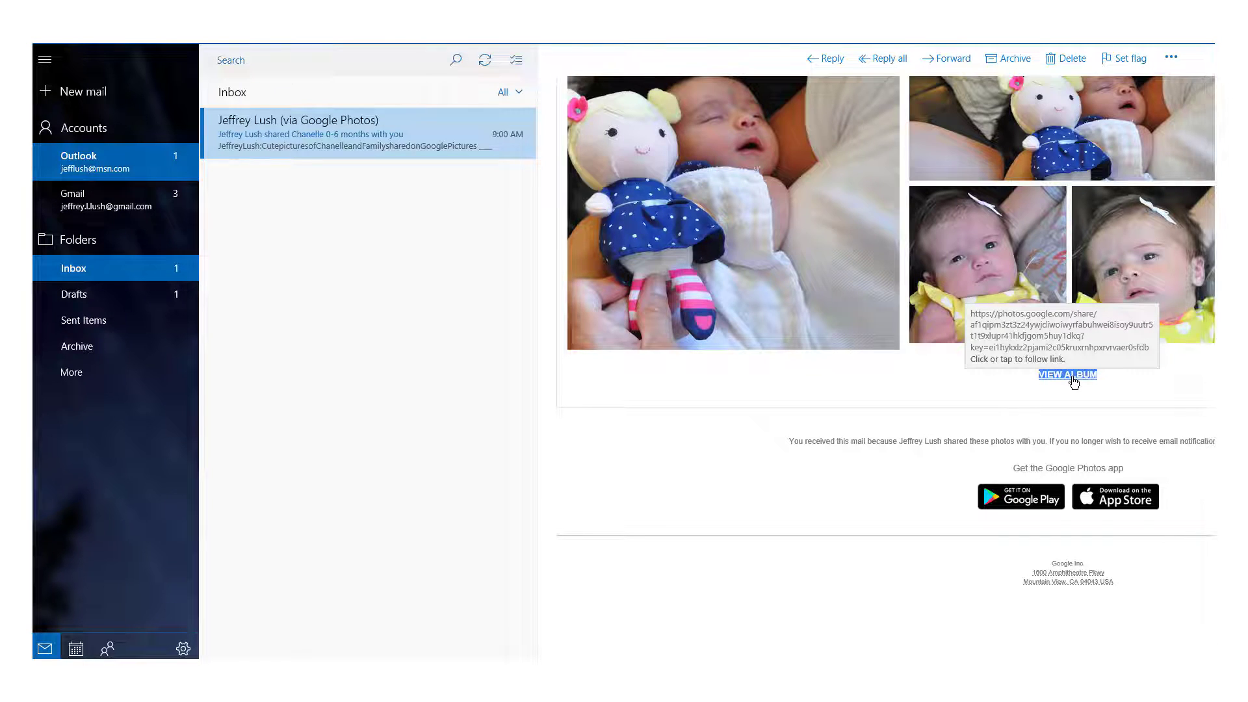
Open the Chanelle 0-6 months album from the email link and browse through its photos.
{"action": "left_click", "coordinate": [1072, 378]}
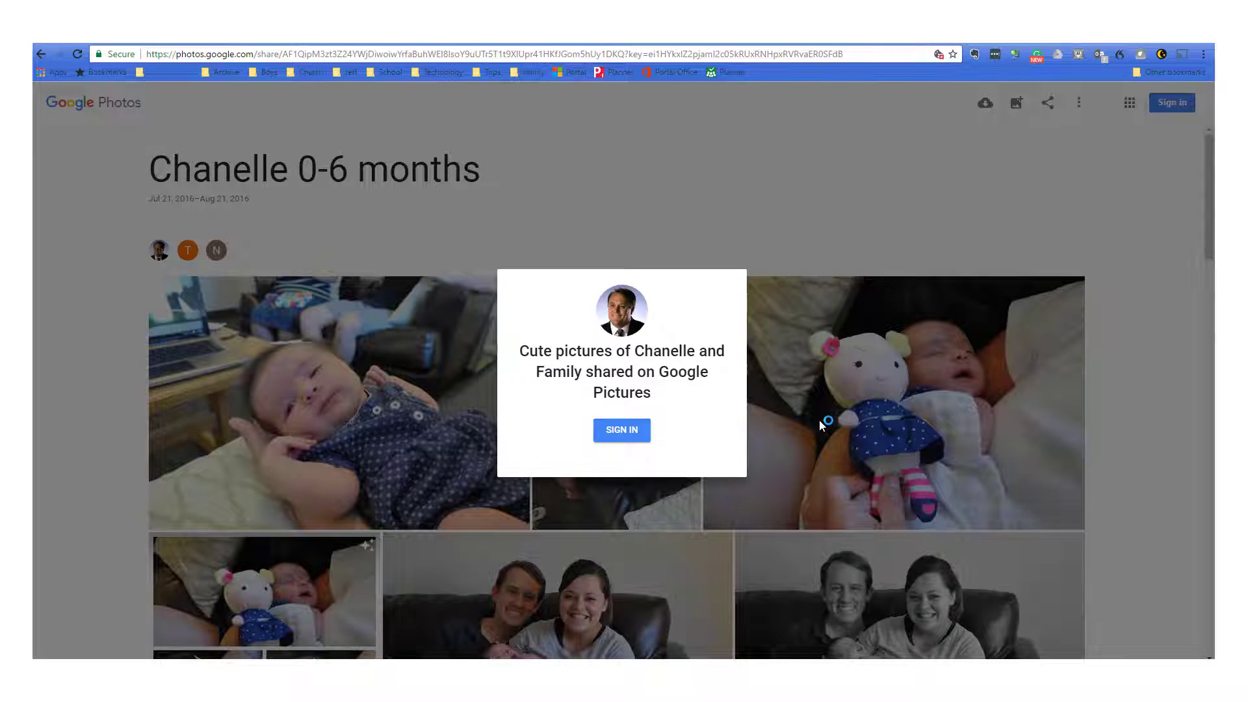
{"action": "mouse_move", "coordinate": [819, 419]}
{"action": "left_mouse_down"}
{"action": "mouse_move", "coordinate": [568, 257]}
{"action": "mouse_move", "coordinate": [621, 303]}
{"action": "mouse_move", "coordinate": [621, 415]}
{"action": "mouse_move", "coordinate": [588, 325]}
{"action": "mouse_move", "coordinate": [625, 322]}
{"action": "left_mouse_up"}
{"action": "key", "text": "alt+Left"}
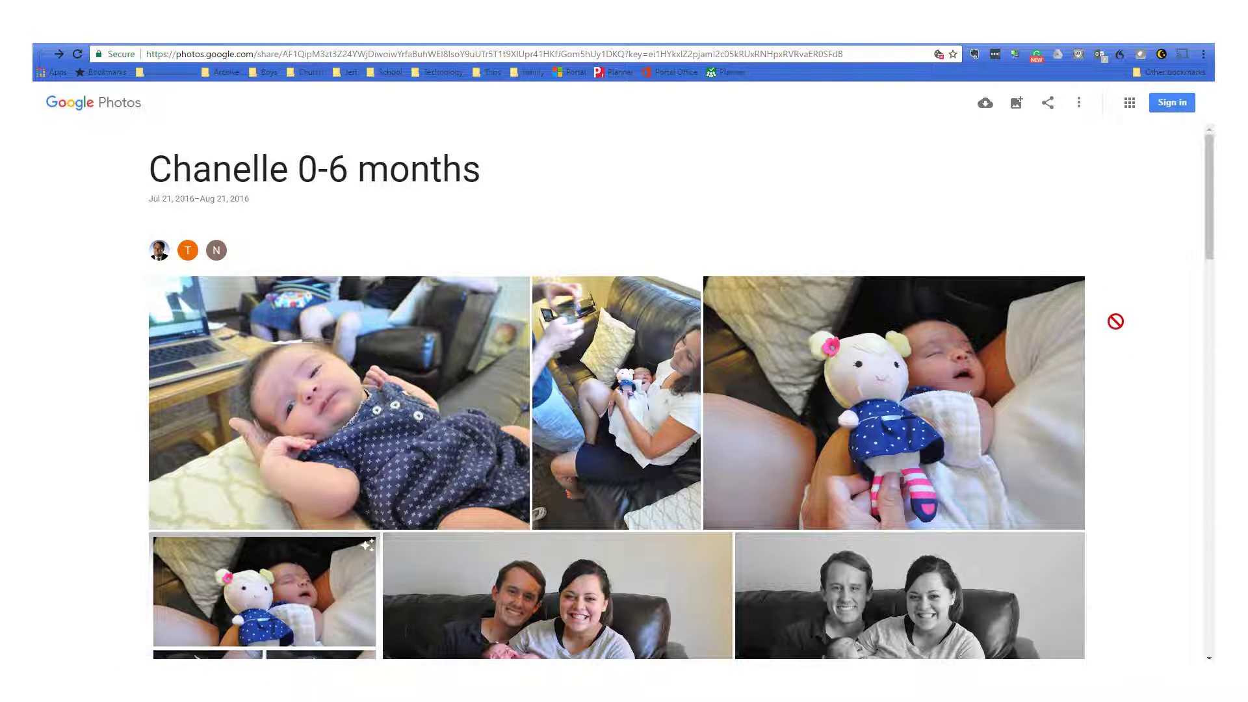
{"action": "scroll", "coordinate": [1113, 309], "scroll_direction": "down", "scroll_amount": 10}
{"action": "scroll", "coordinate": [1121, 321], "scroll_direction": "down", "scroll_amount": 10}
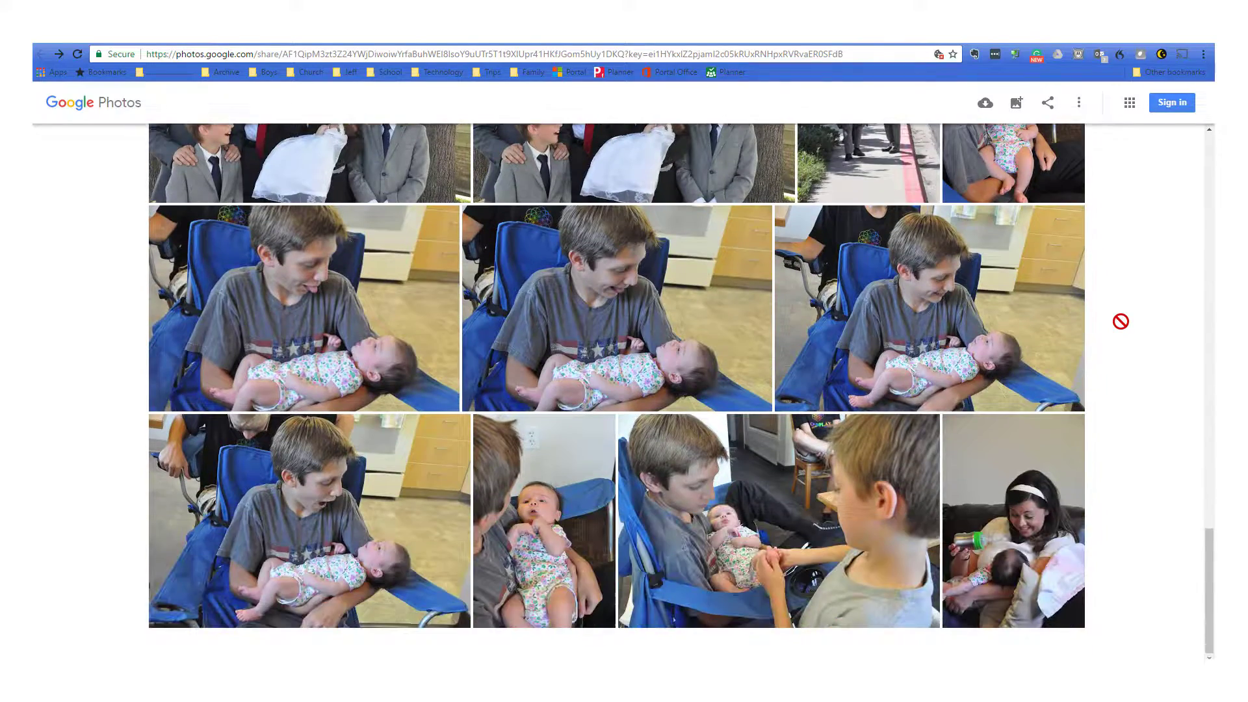
{"action": "scroll", "coordinate": [1122, 321], "scroll_direction": "up", "scroll_amount": 7}
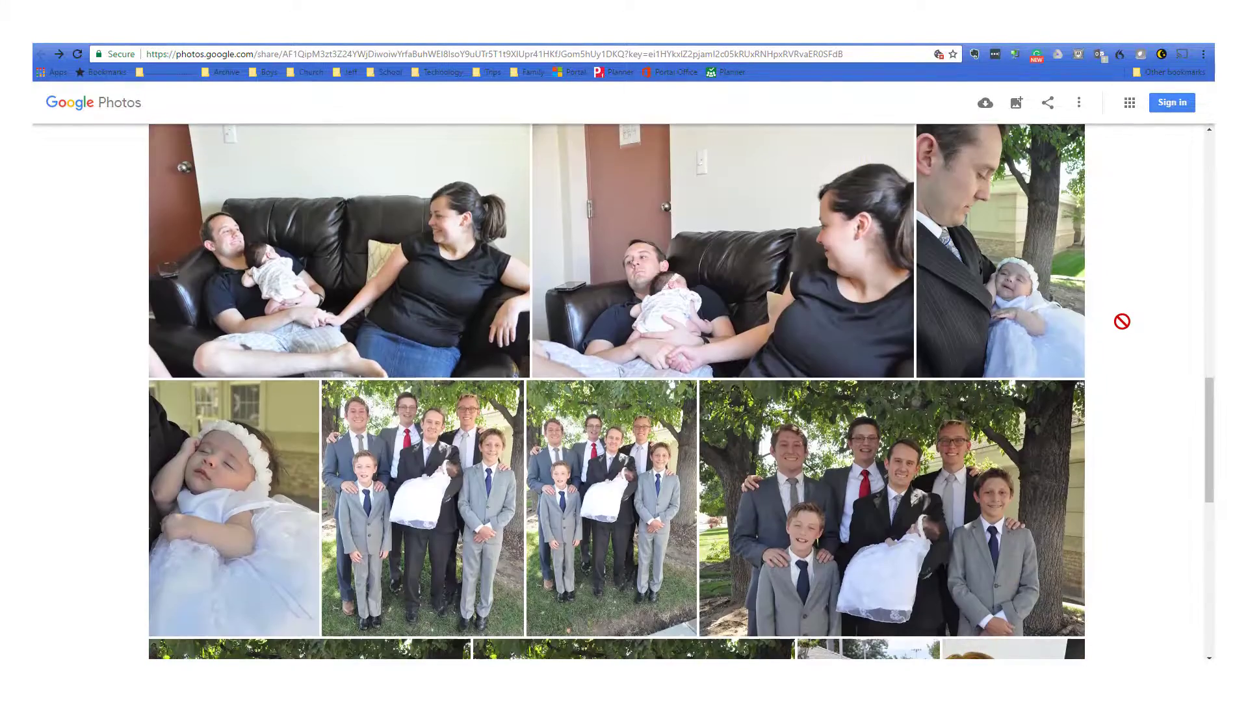
{"action": "scroll", "coordinate": [1127, 325], "scroll_direction": "down", "scroll_amount": 7}
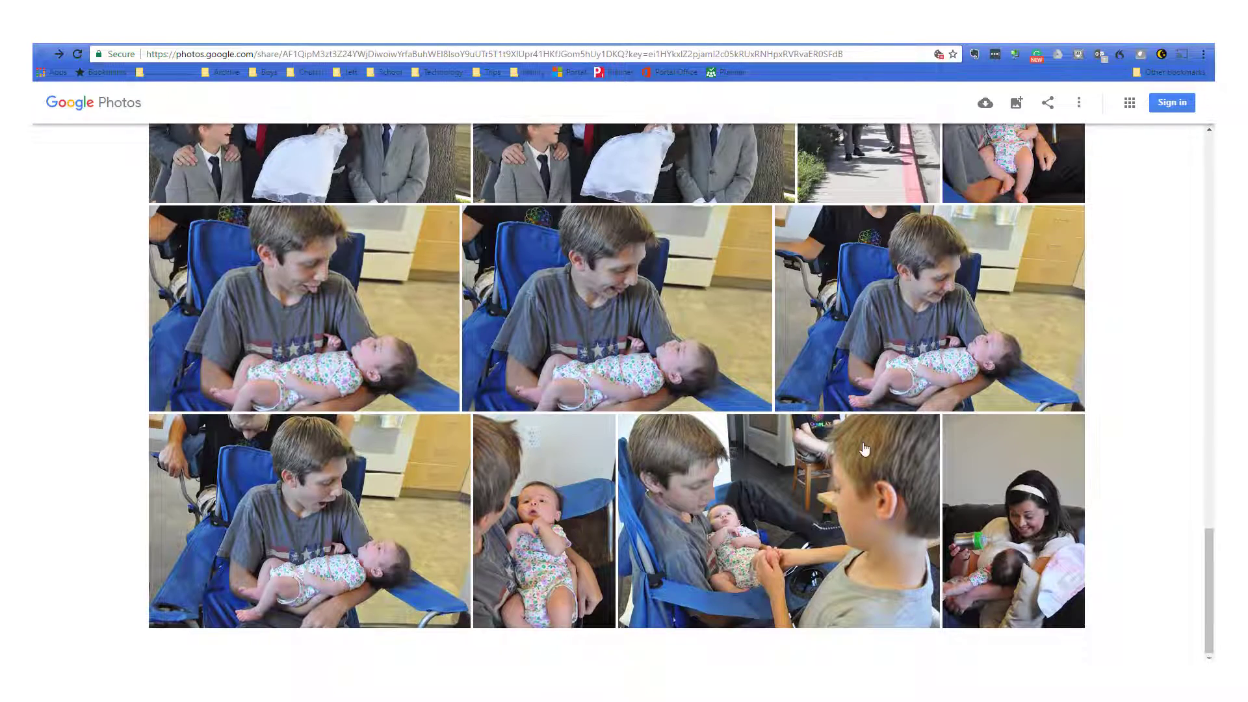
{"action": "scroll", "coordinate": [862, 442], "scroll_direction": "up", "scroll_amount": 15}
{"action": "scroll", "coordinate": [863, 442], "scroll_direction": "up", "scroll_amount": 10}
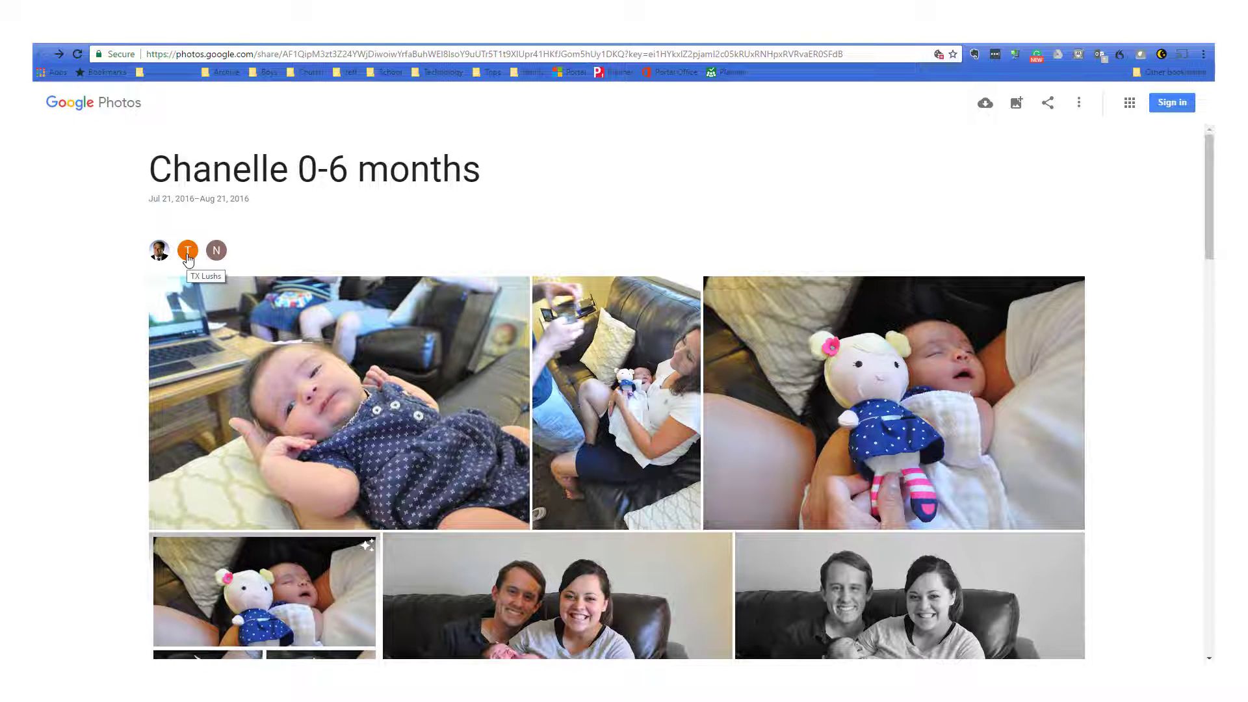
{"action": "left_click_drag", "start_coordinate": [188, 258], "coordinate": [690, 366]}
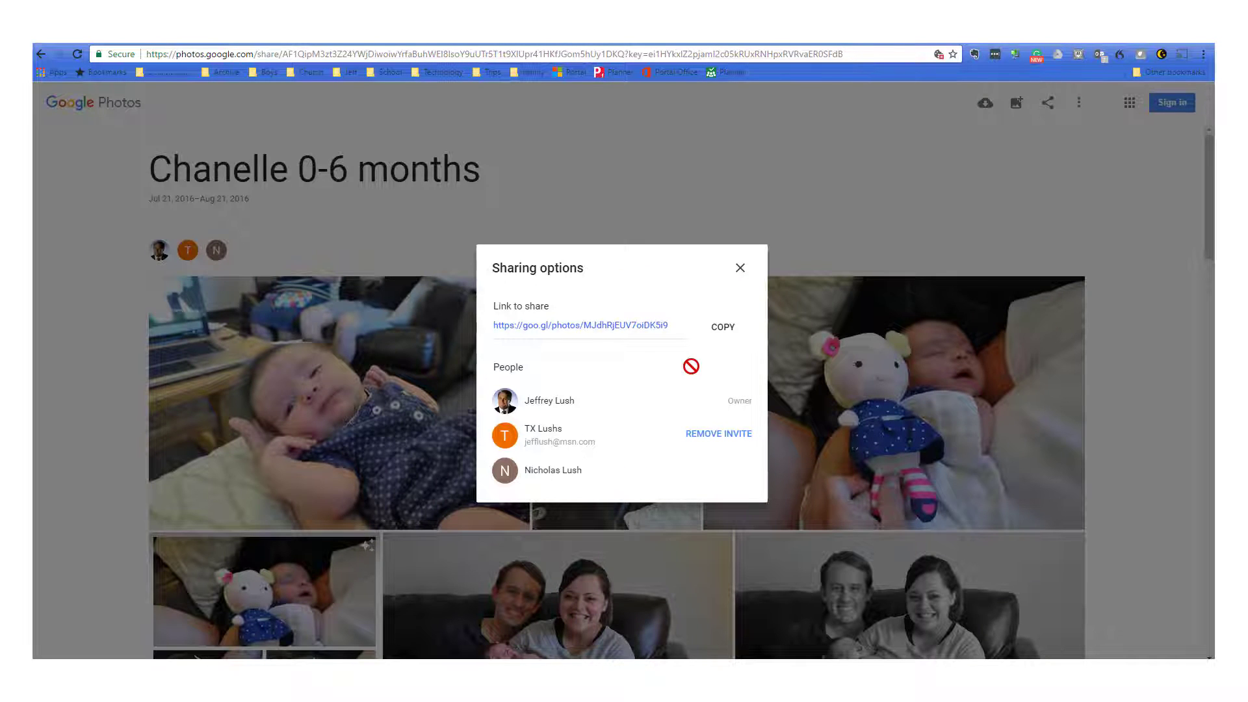
Copy the Chanelle 0-6 months album's share link and begin signing in to Google.
{"action": "left_click_drag", "start_coordinate": [691, 366], "coordinate": [562, 339]}
{"action": "left_click_drag", "start_coordinate": [678, 333], "coordinate": [652, 331]}
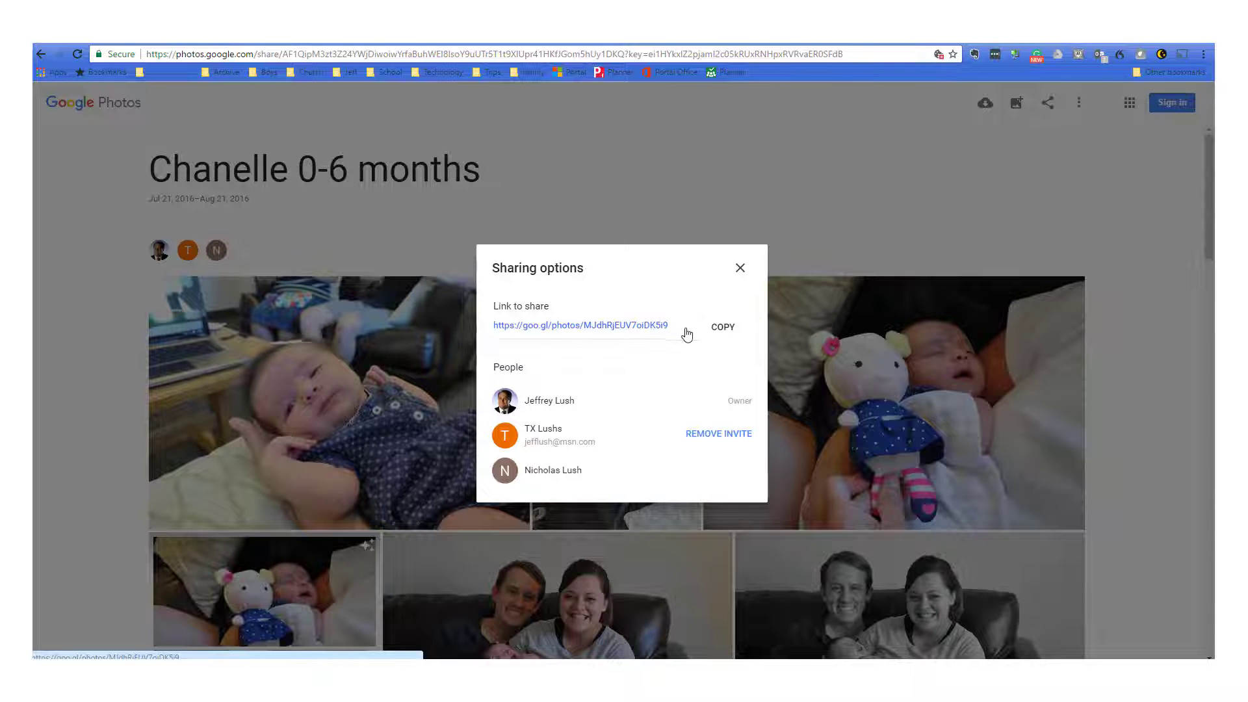
{"action": "left_click", "coordinate": [718, 330]}
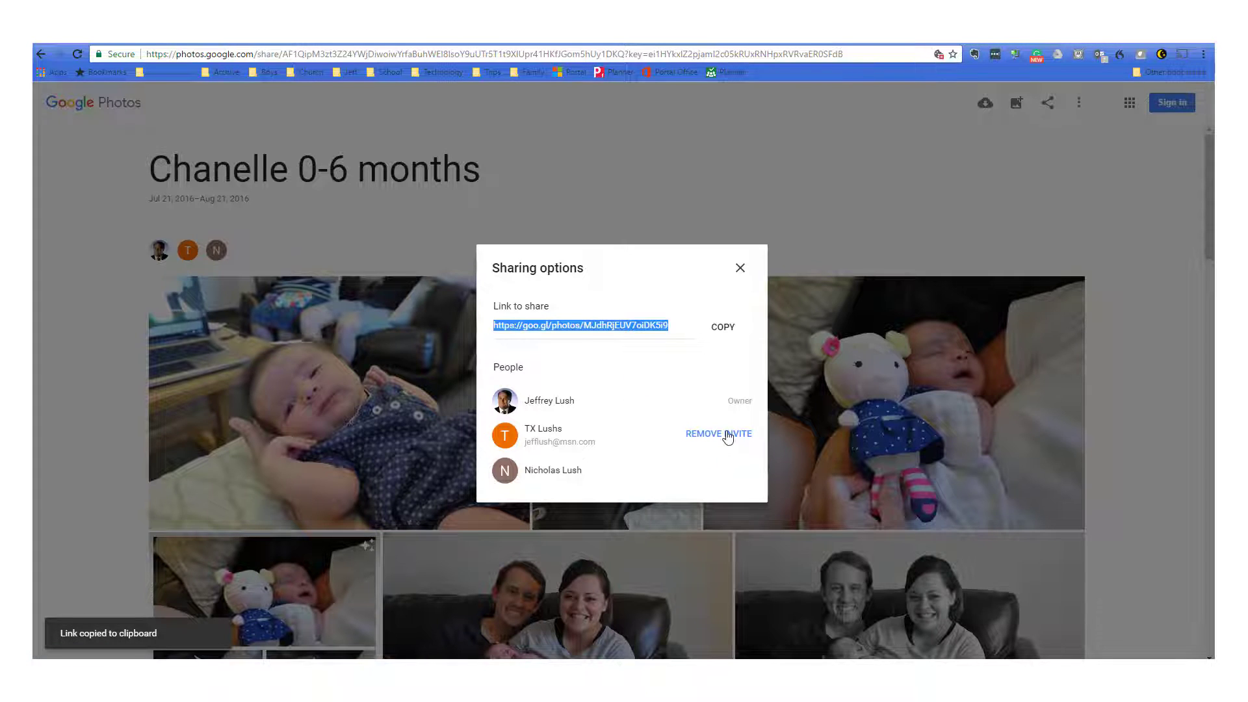
{"action": "left_click", "coordinate": [557, 475]}
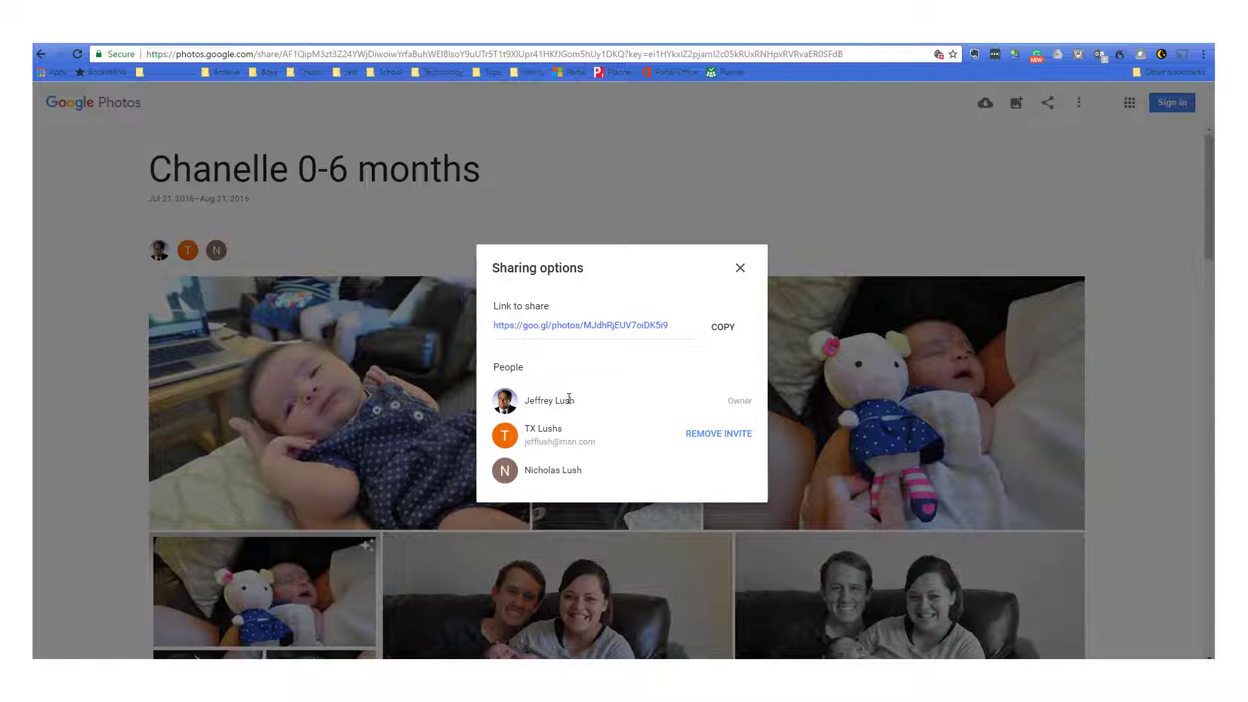
{"action": "left_click", "coordinate": [725, 435]}
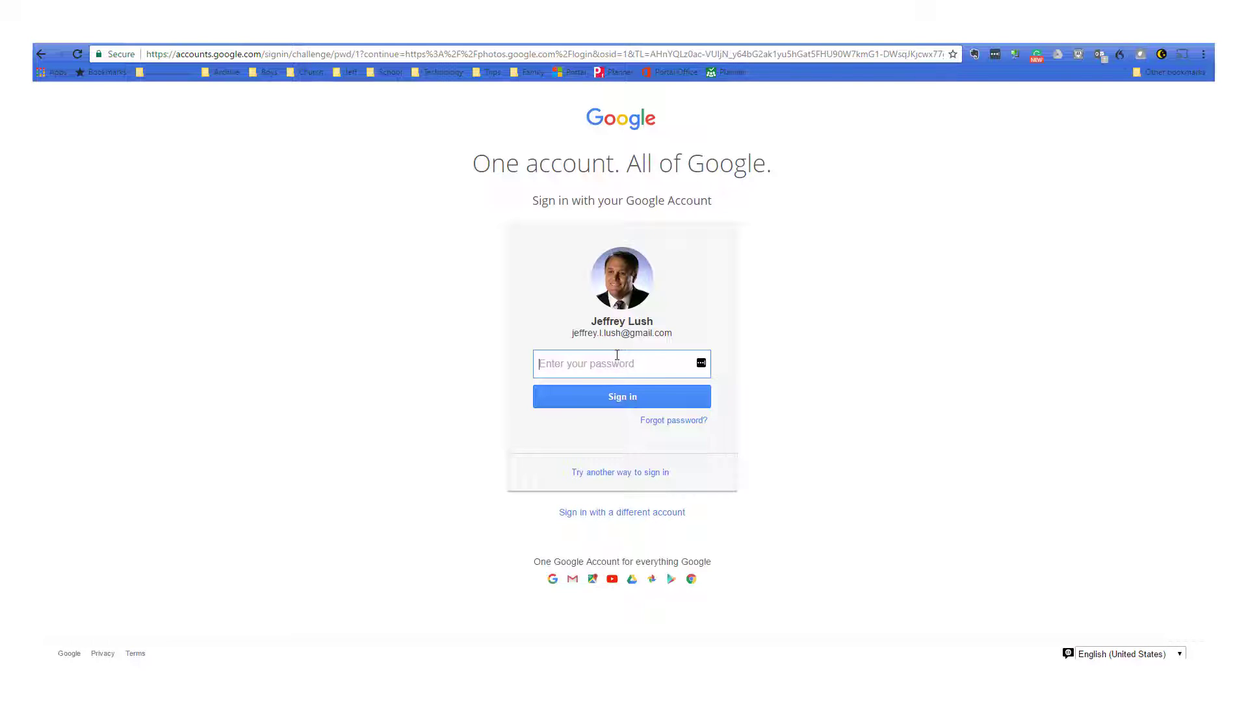
Sign in with the account password and open the Shared albums page under Albums.
{"action": "left_click", "coordinate": [599, 401]}
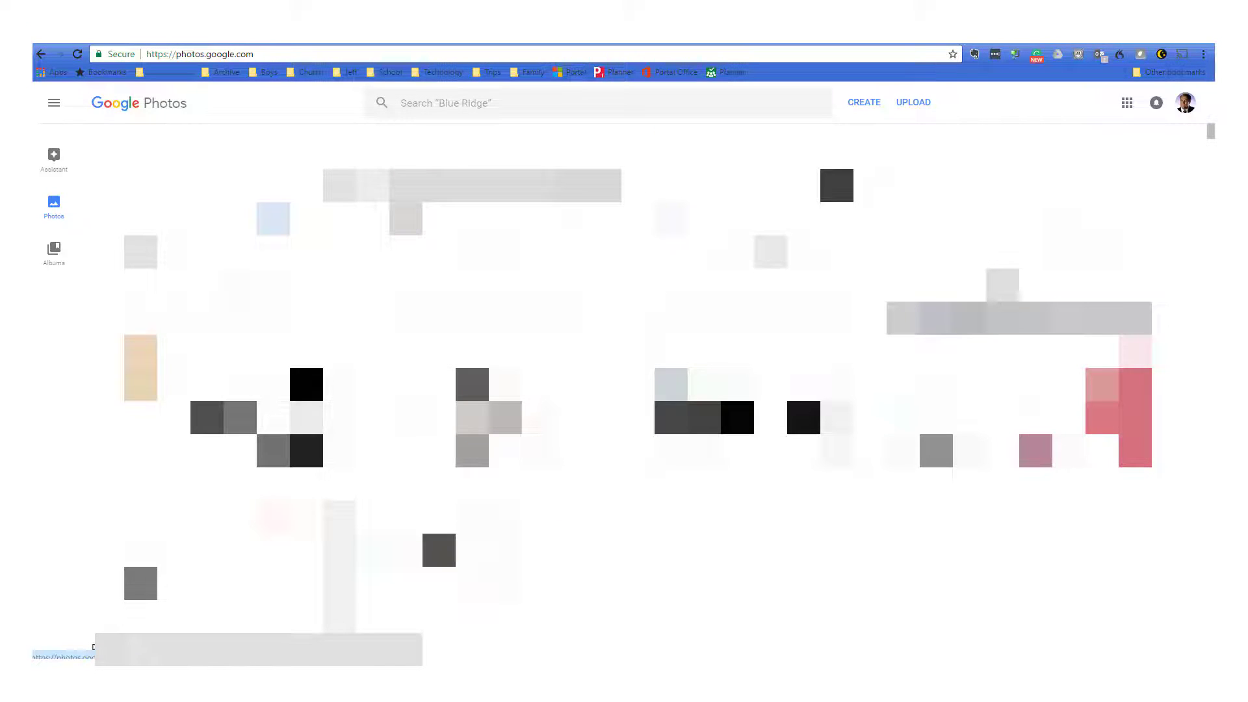
{"action": "left_click", "coordinate": [54, 254]}
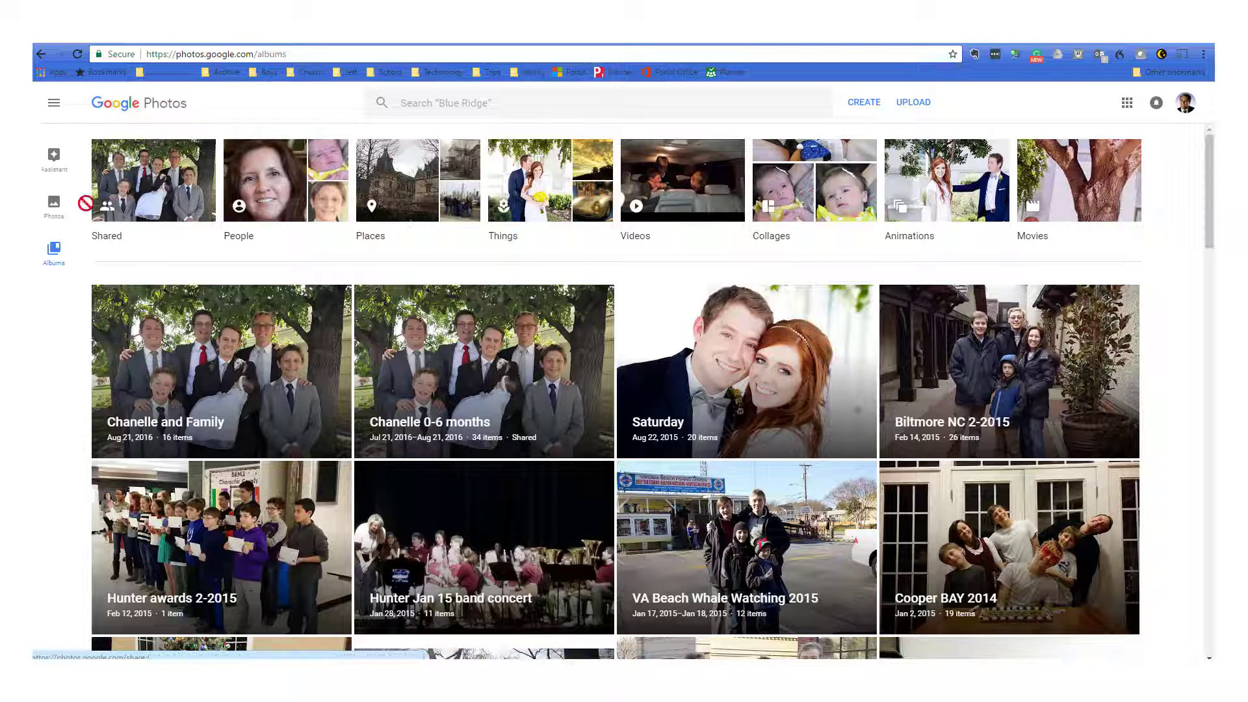
{"action": "left_click", "coordinate": [154, 190]}
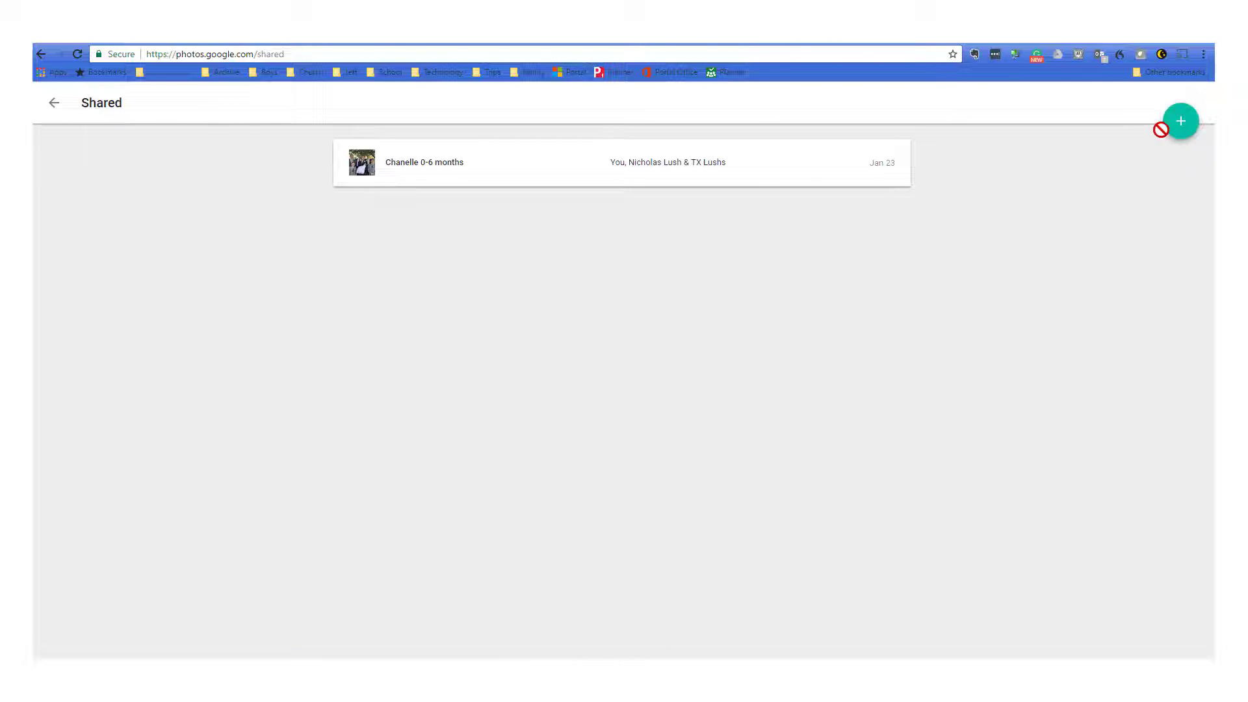
Make all ten Jan 4 photos into a new album titled 'Business Card' and save it.
{"action": "left_click", "coordinate": [1181, 124]}
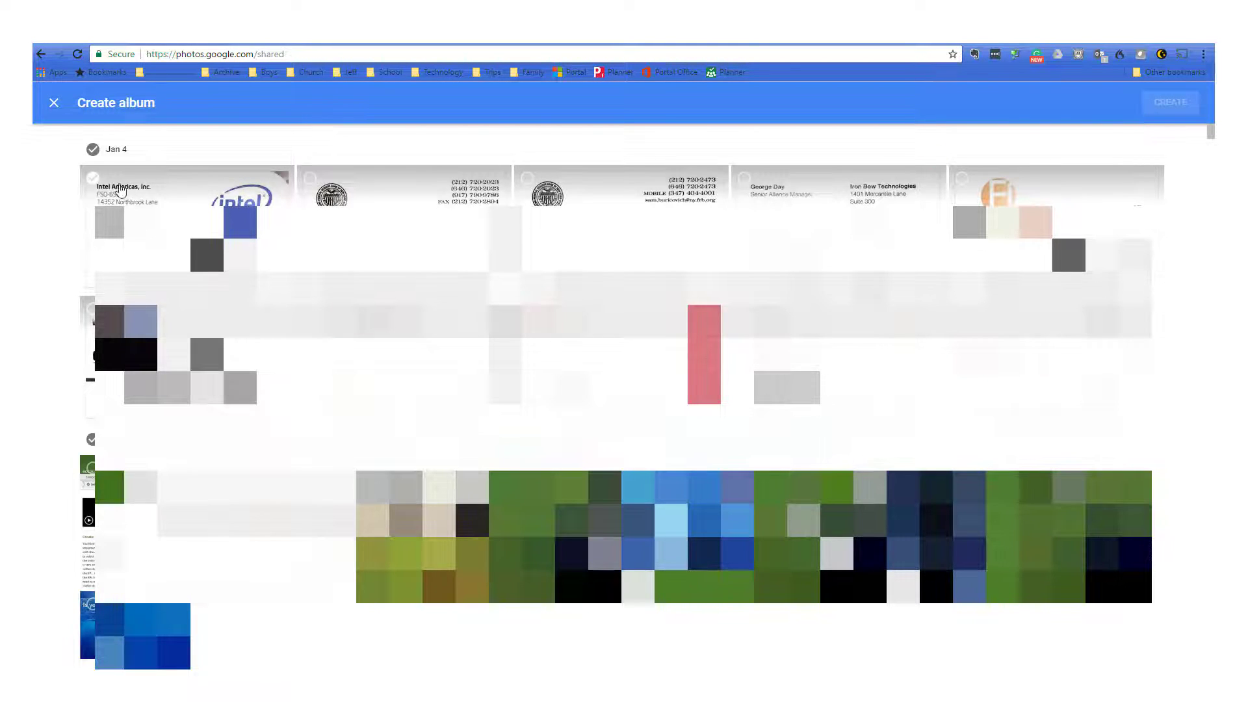
{"action": "left_click", "coordinate": [93, 150]}
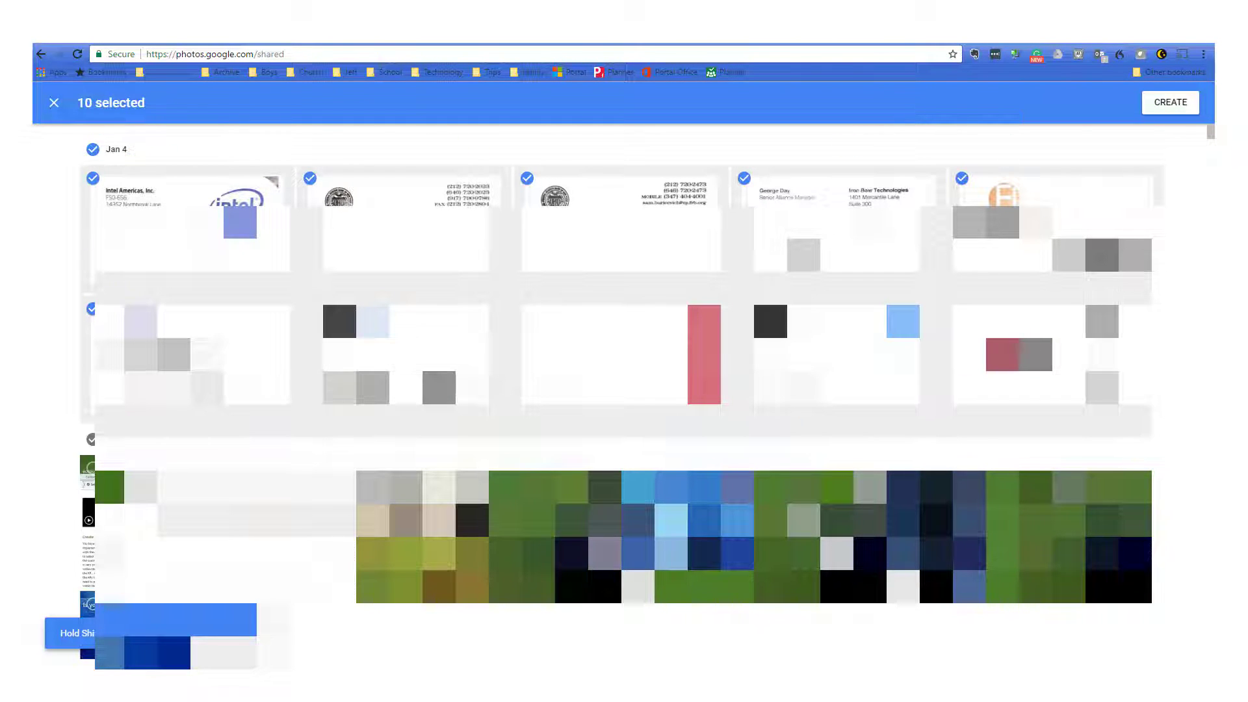
{"action": "left_click", "coordinate": [1169, 113]}
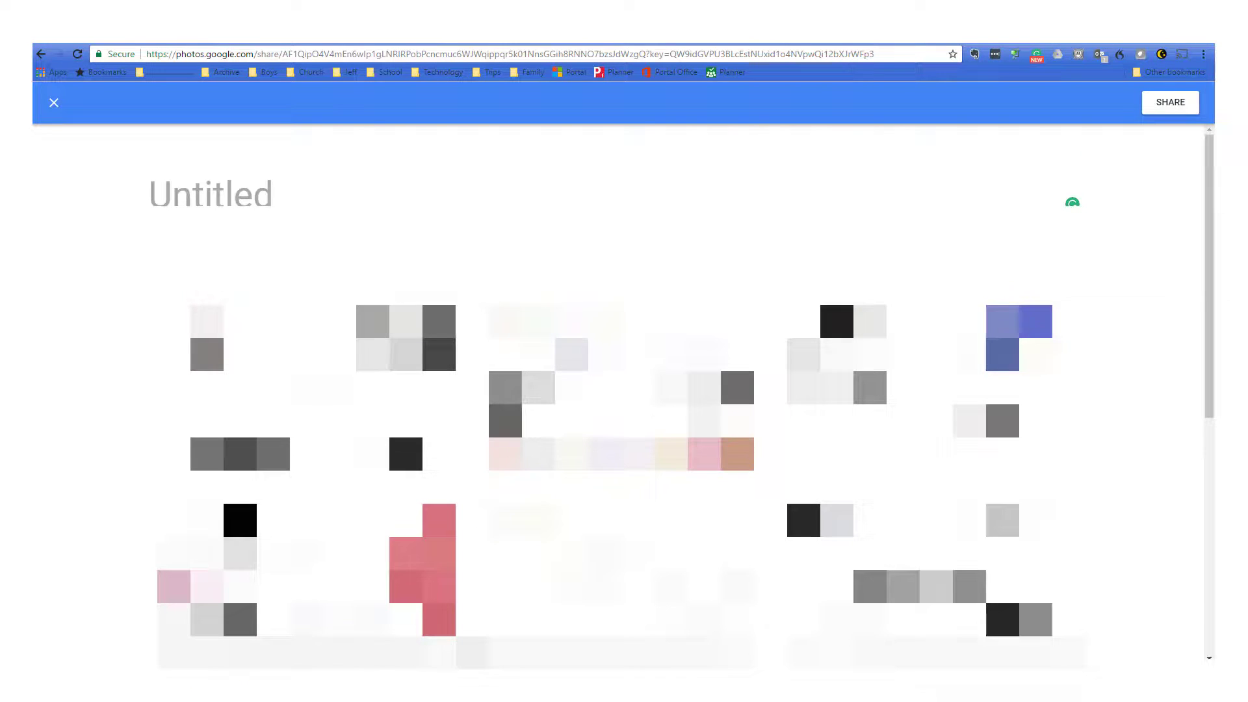
{"action": "type", "text": "Business C"}
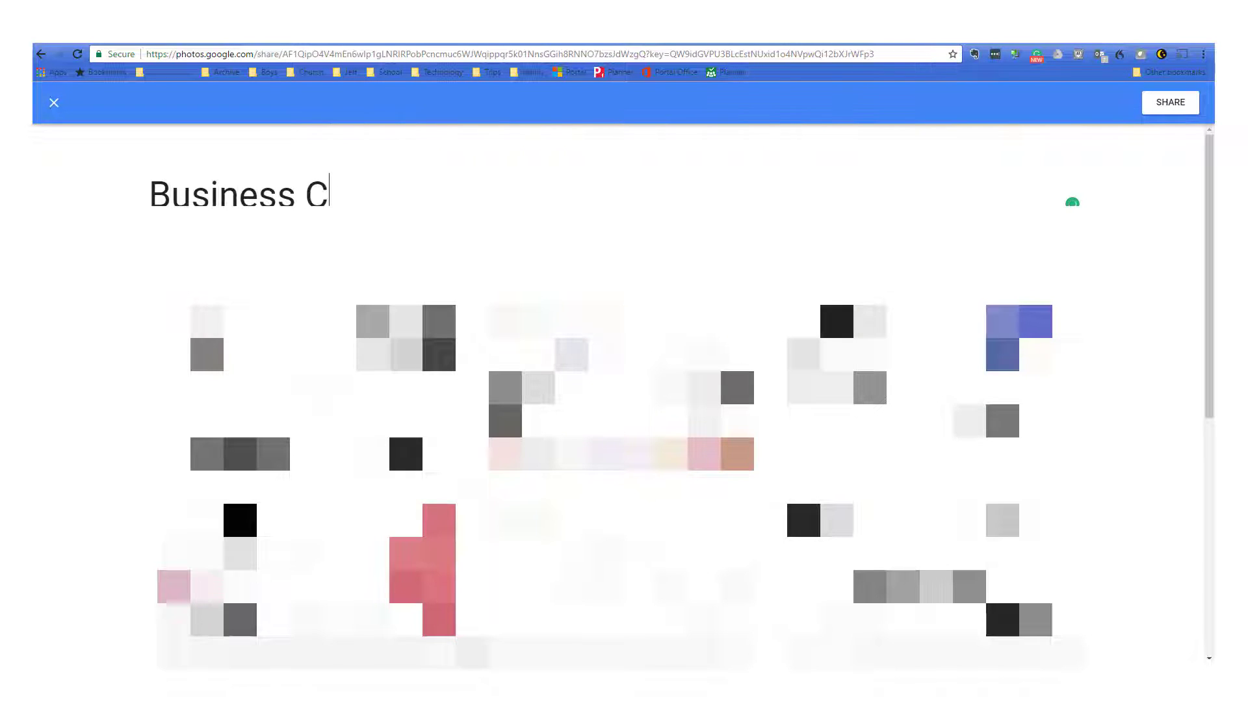
{"action": "type", "text": "ard"}
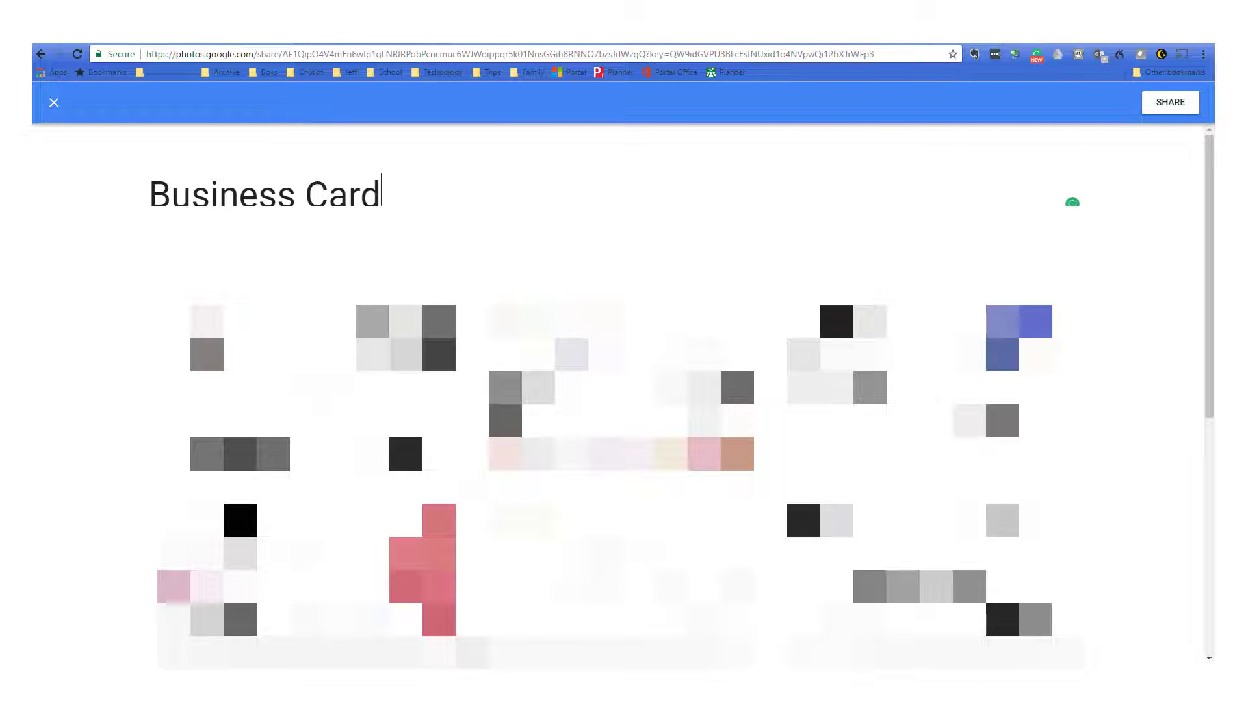
{"action": "left_click", "coordinate": [1168, 106]}
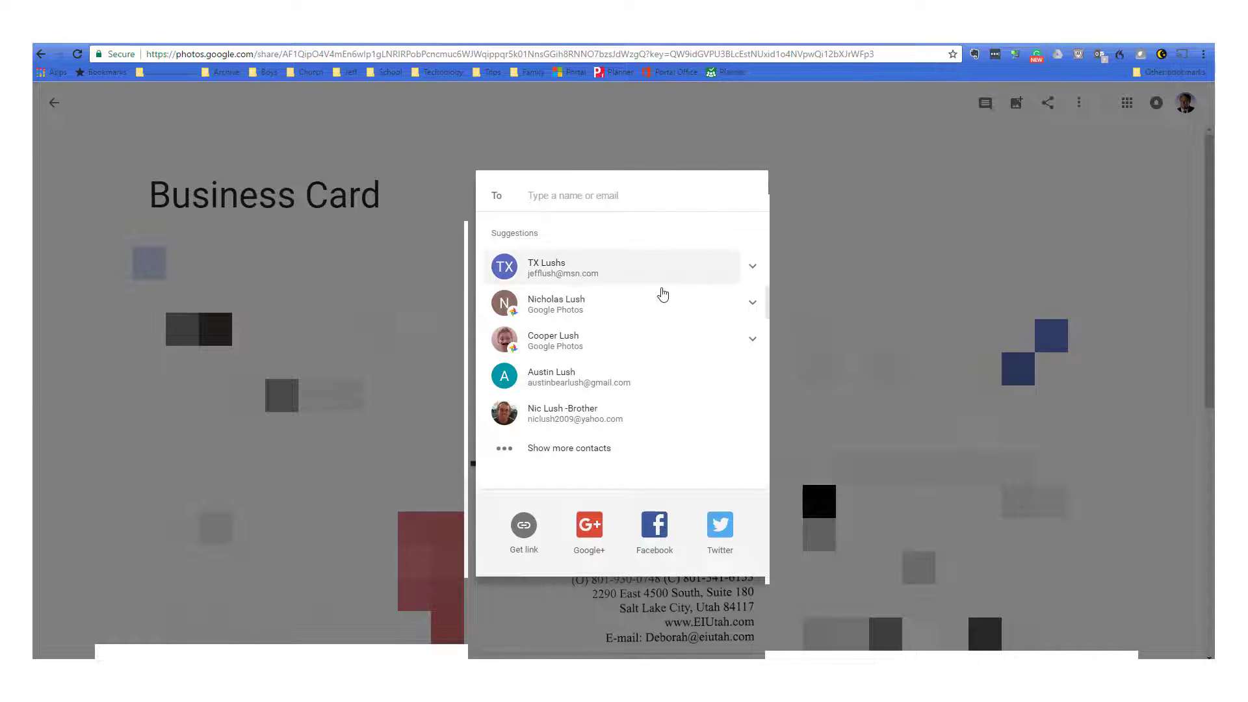
Send the Business Card album to the first suggested contact and return to Shared albums.
{"action": "left_click", "coordinate": [572, 269]}
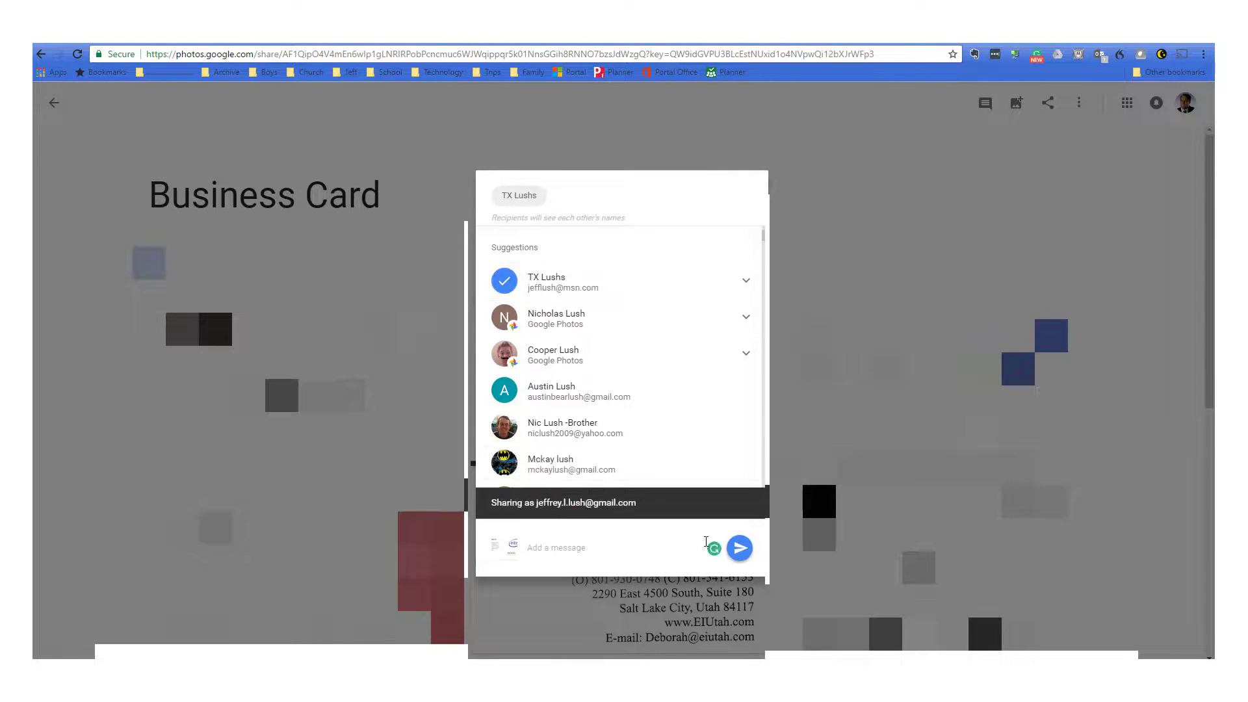
{"action": "left_click", "coordinate": [741, 550]}
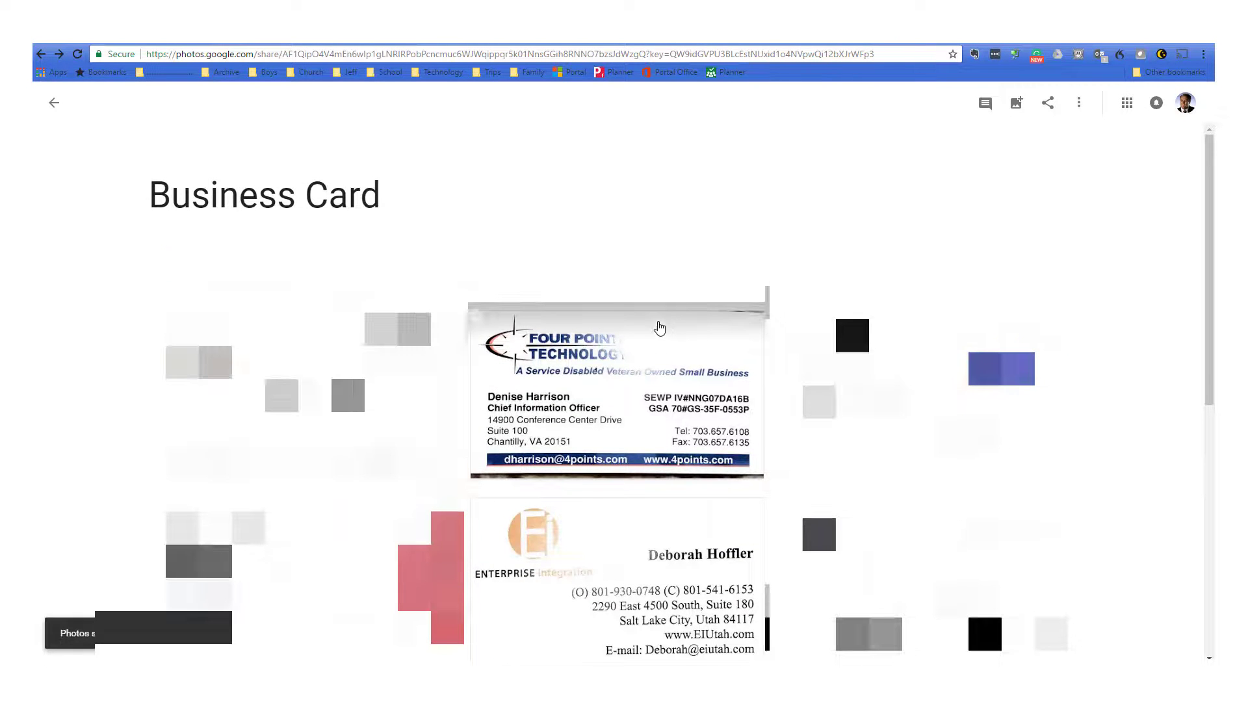
{"action": "left_click", "coordinate": [58, 108]}
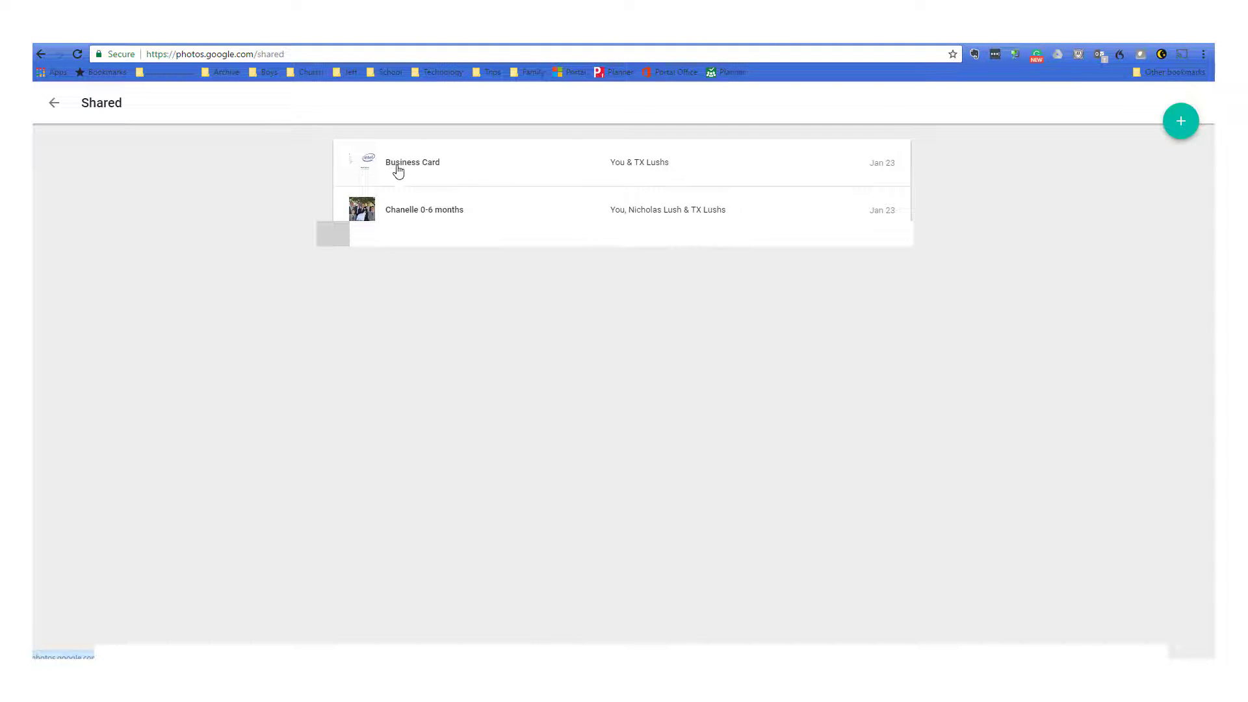
{"action": "left_click_drag", "start_coordinate": [396, 167], "coordinate": [507, 173]}
Open the Business Card album and move one business card photo to a new position.
{"action": "left_click", "coordinate": [468, 172]}
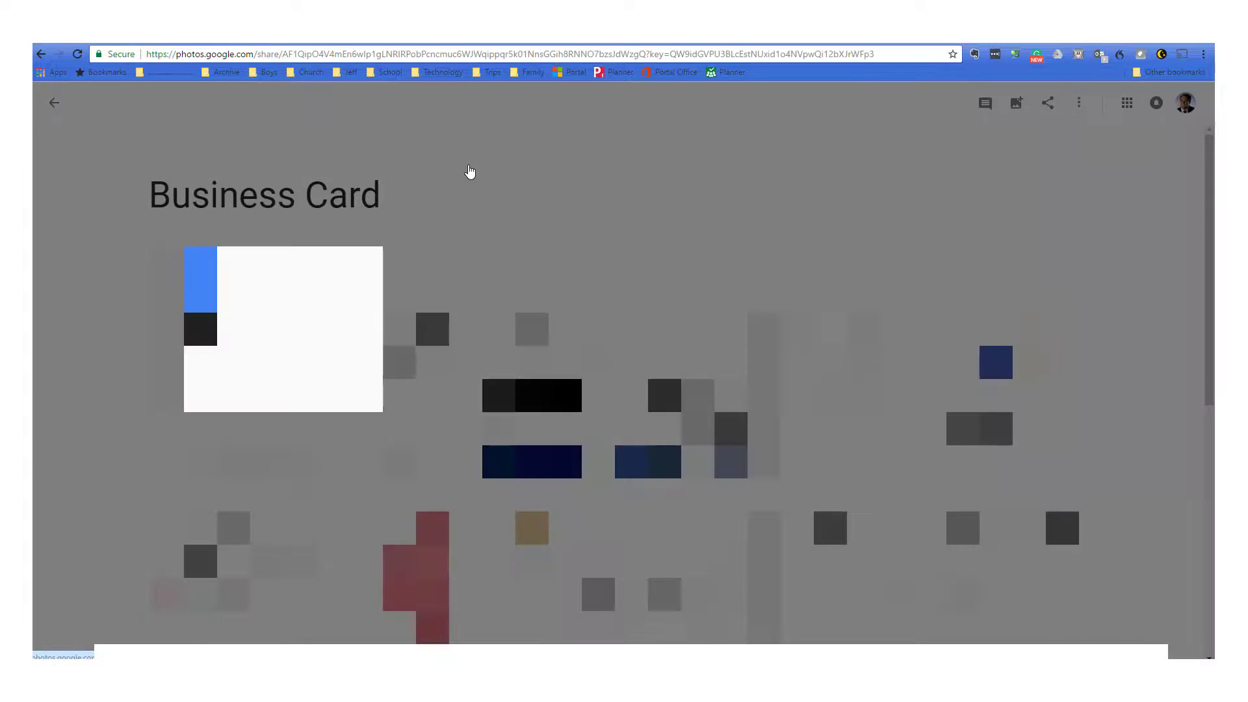
{"action": "left_click", "coordinate": [94, 279]}
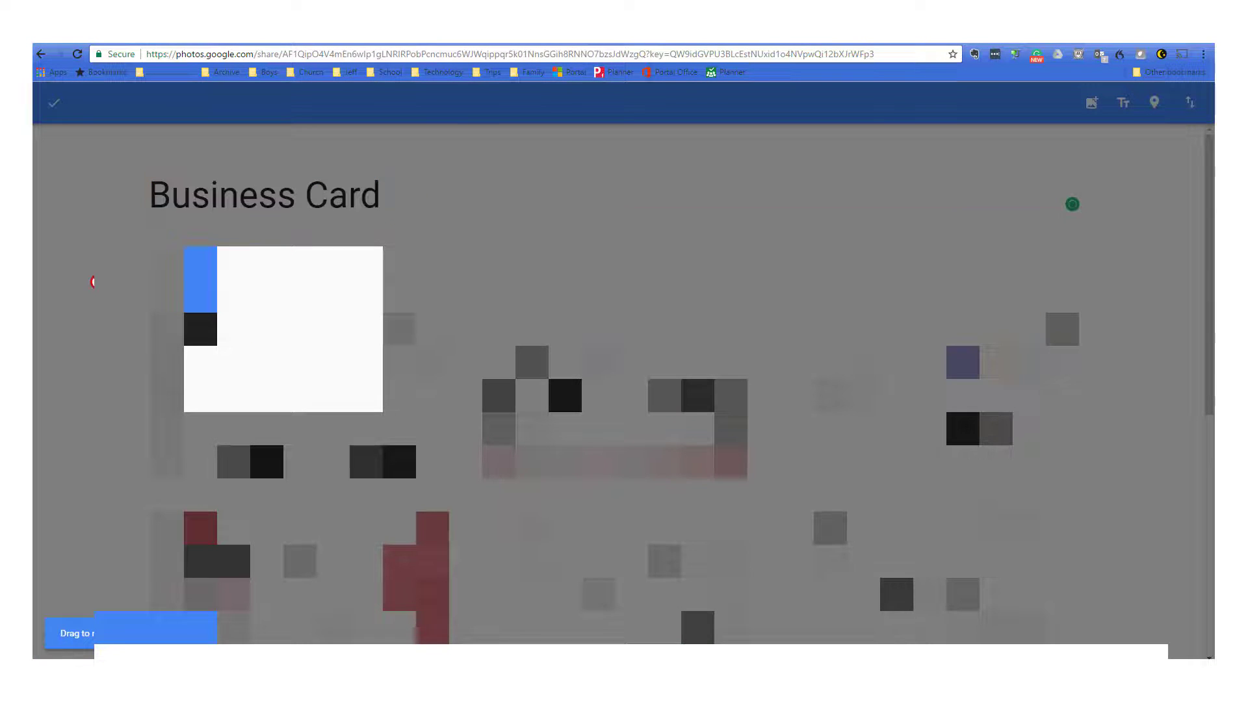
{"action": "left_click_drag", "start_coordinate": [167, 233], "coordinate": [264, 359]}
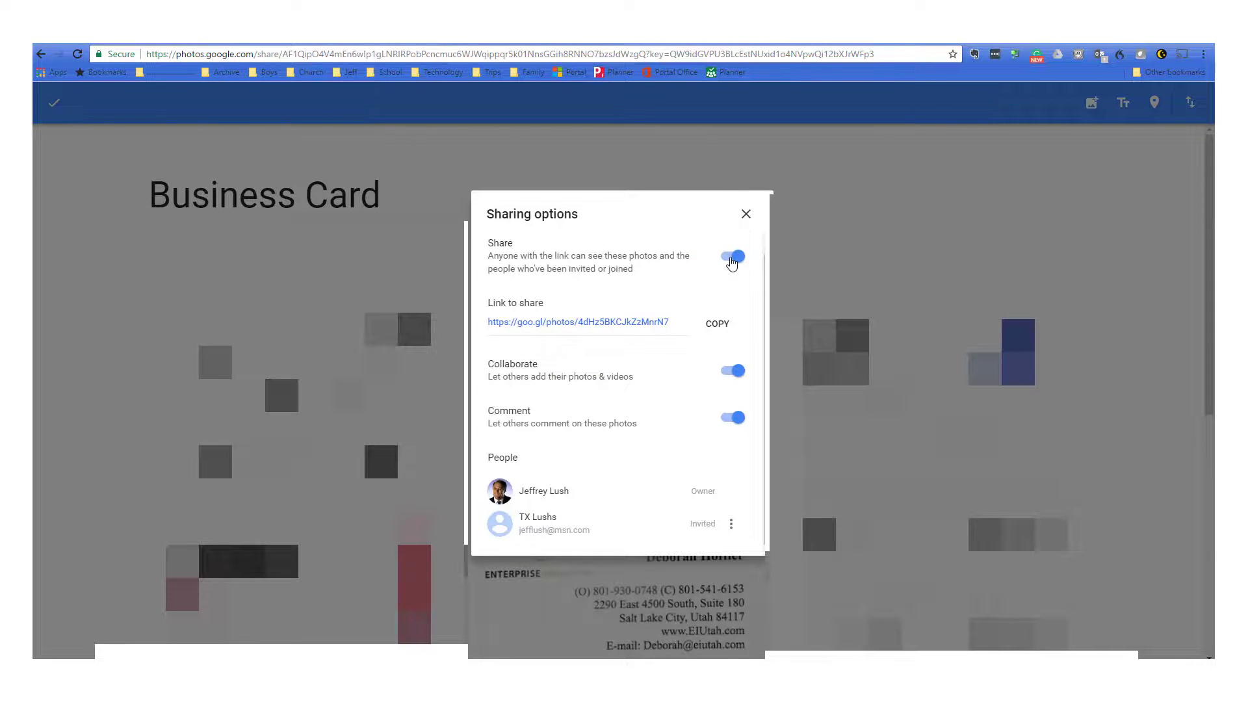
Stop link sharing for the Business Card album and go back to the albums overview.
{"action": "left_click", "coordinate": [731, 260]}
{"action": "left_click", "coordinate": [671, 442]}
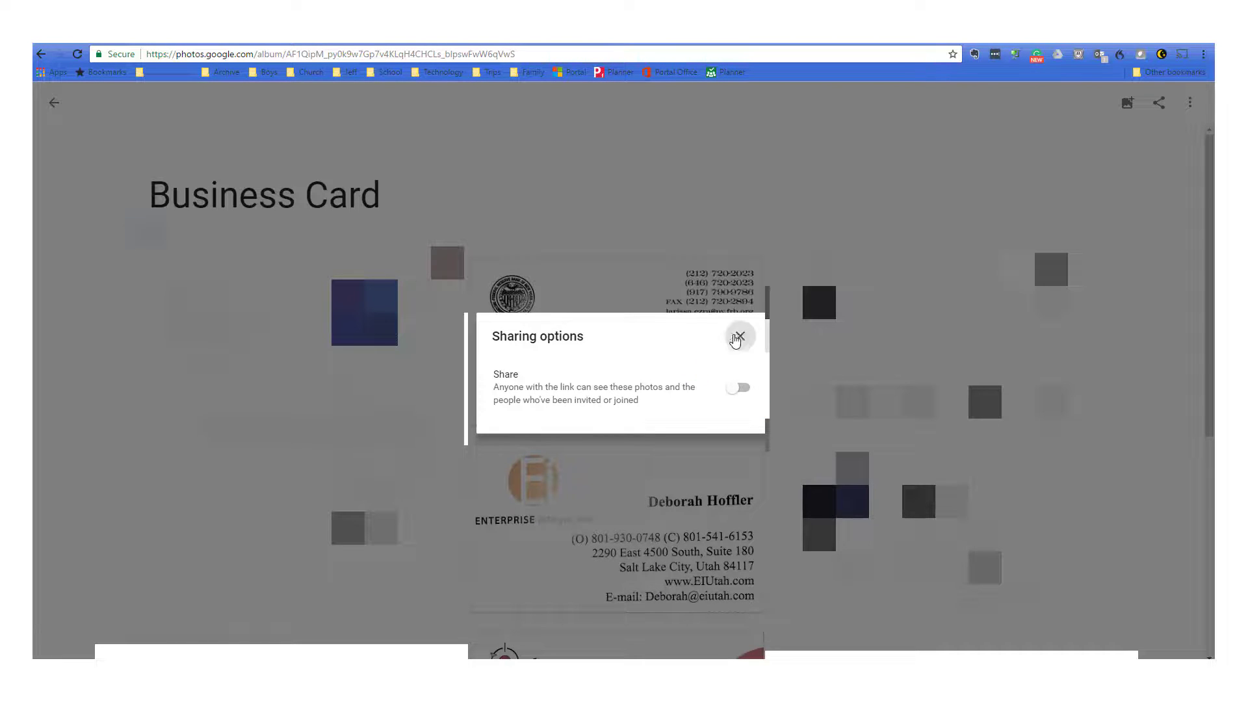
{"action": "left_click", "coordinate": [739, 337]}
{"action": "left_click", "coordinate": [55, 106]}
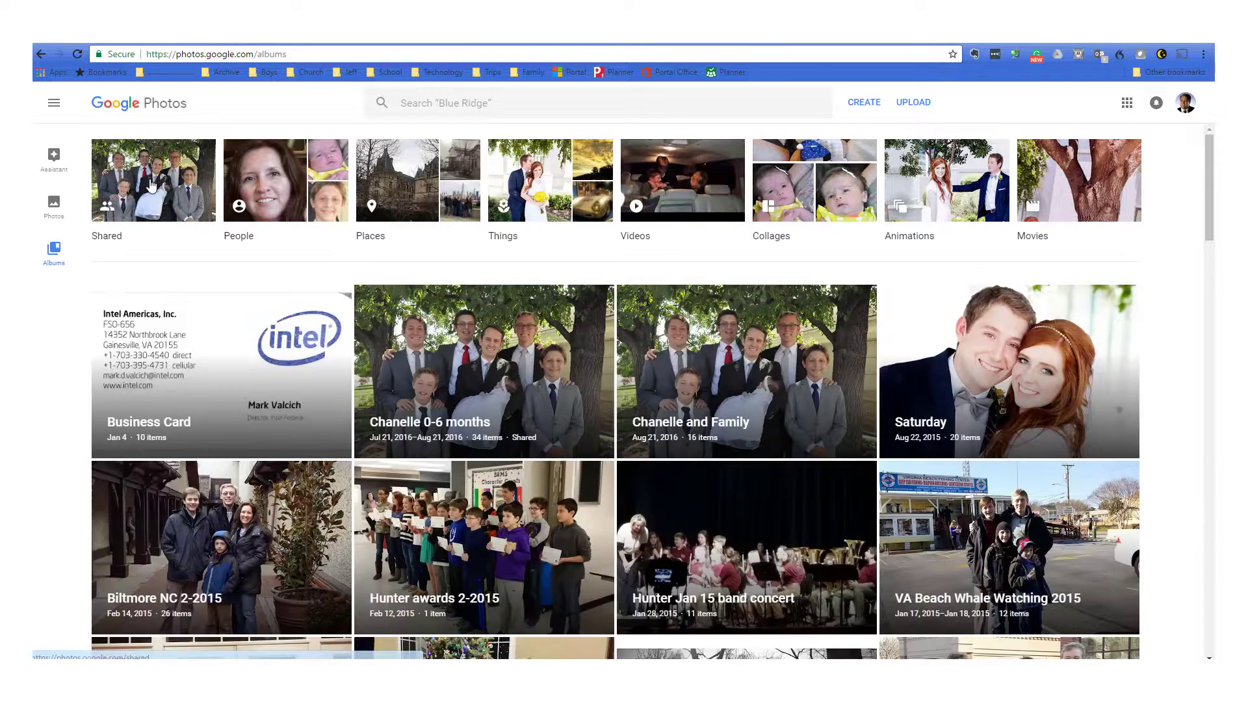
{"action": "left_click", "coordinate": [149, 187]}
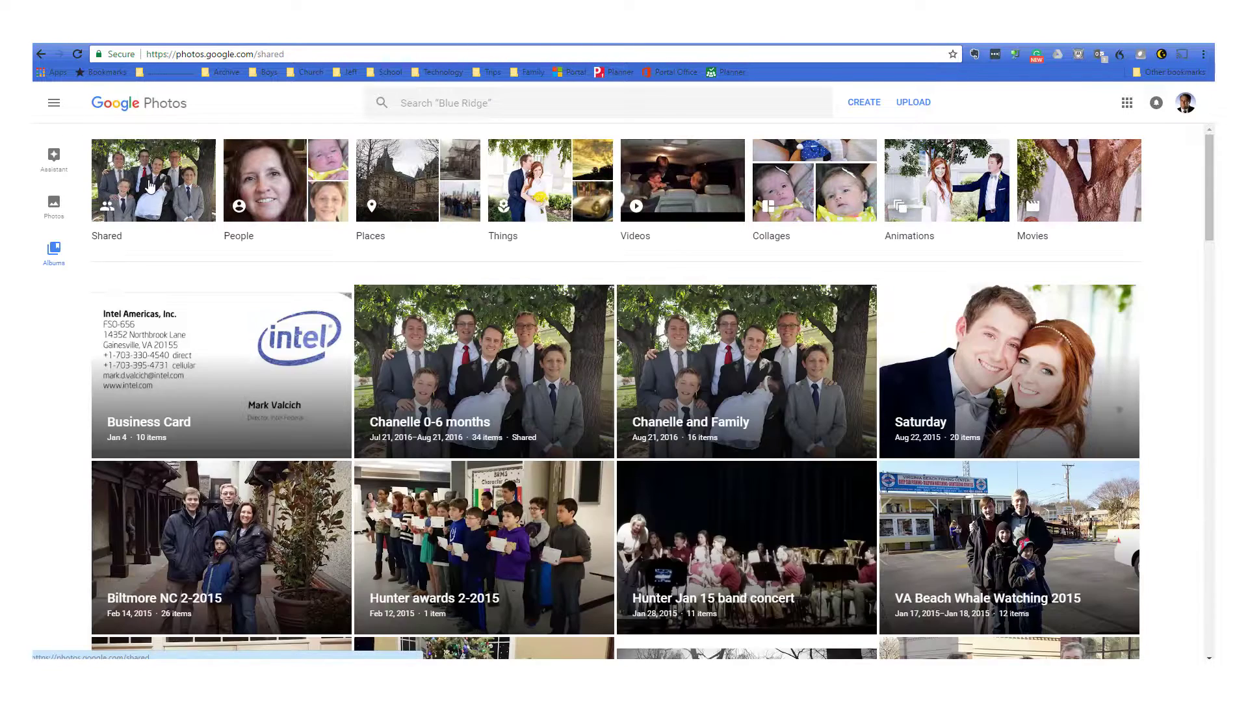